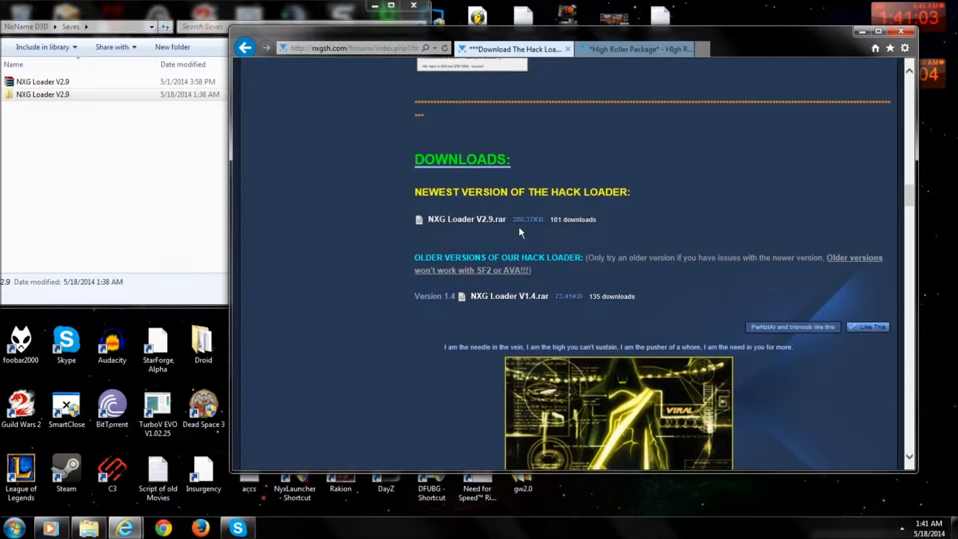
# - Minimize the browser, extract the NXG Loader V2.9 archive into the Saves folder, and open the resulting NXG Loader V2.9 folder
pyautogui.click(862, 31)
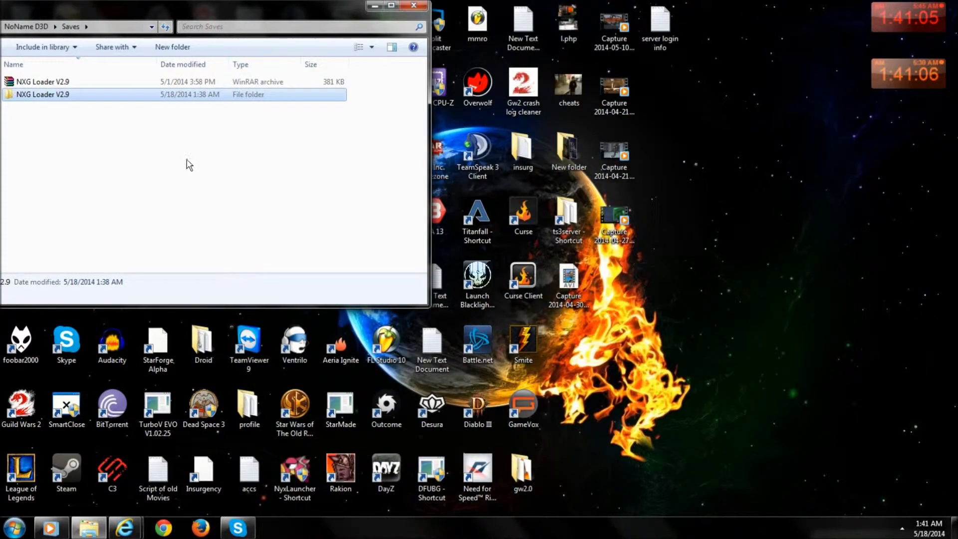
pyautogui.click(62, 83)
pyautogui.rightClick(32, 85)
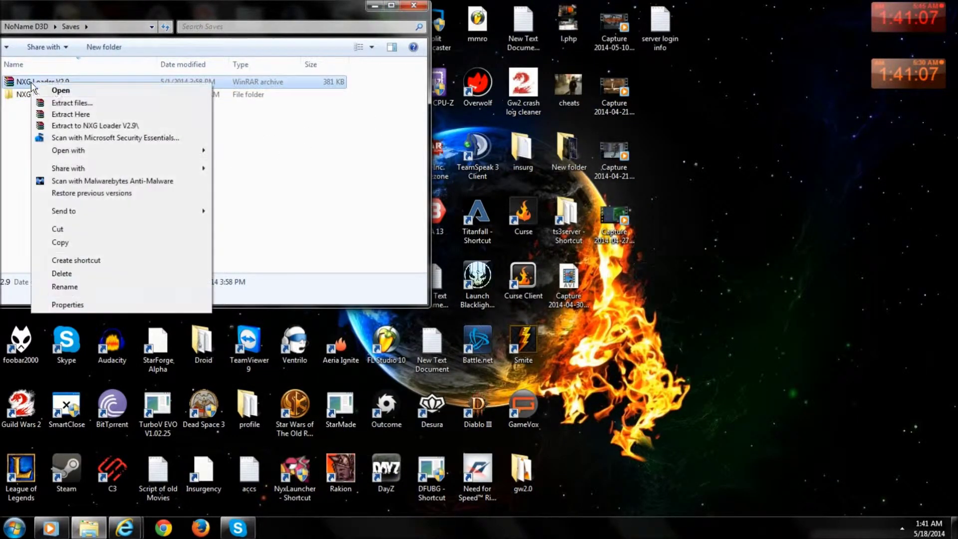
pyautogui.click(63, 114)
pyautogui.doubleClick(48, 97)
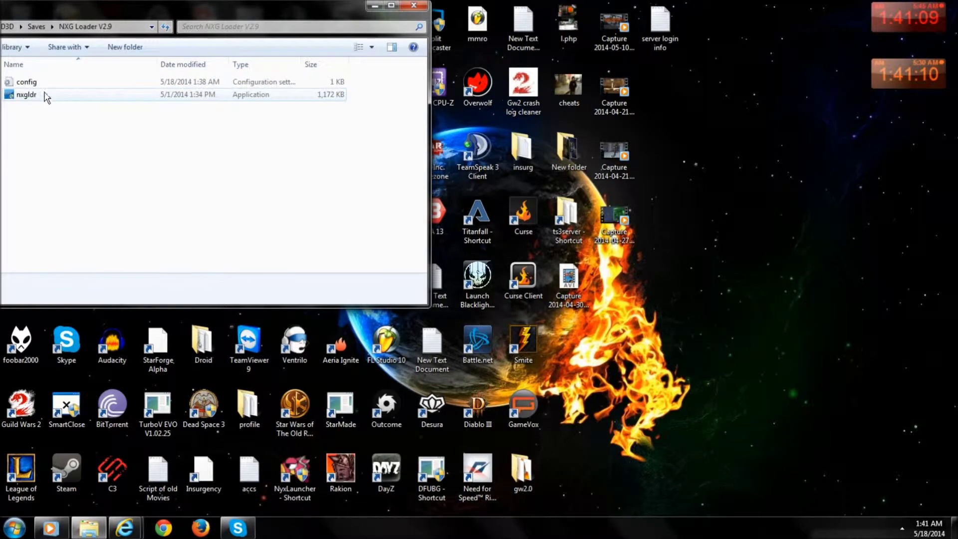
# - Run the nxgldr application as administrator and allow it to start
pyautogui.rightClick(42, 100)
pyautogui.rightClick(35, 95)
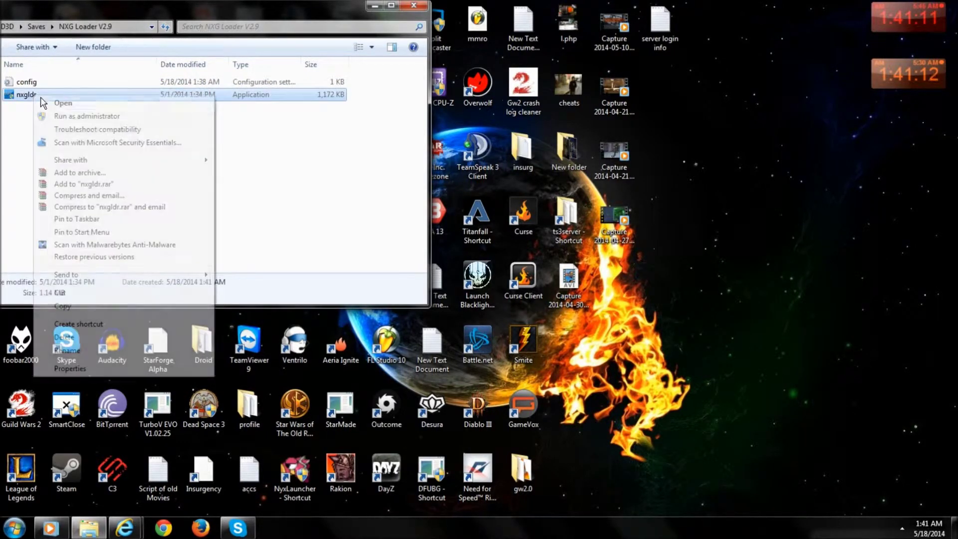
pyautogui.click(72, 120)
pyautogui.click(216, 190)
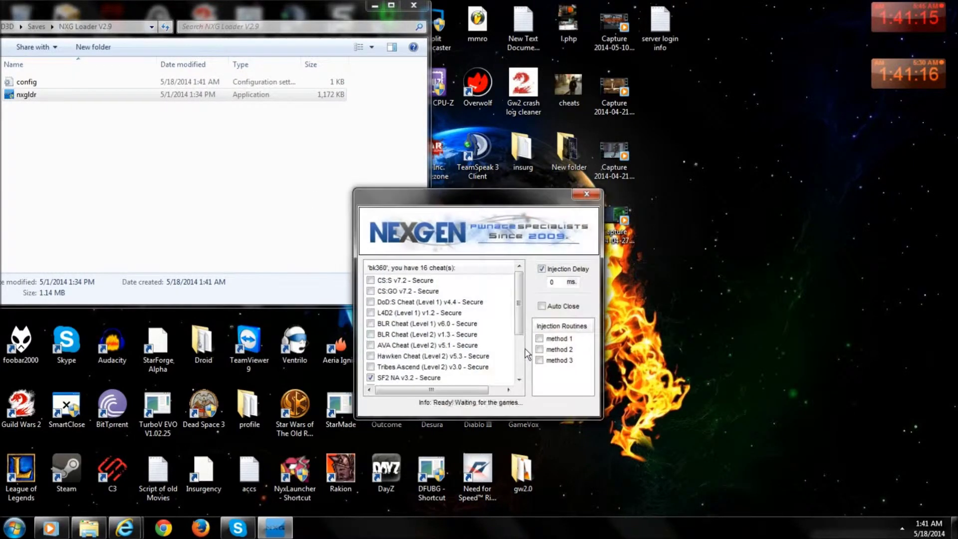
# - Enable injection routine method 3 for the selected SF2 NA v3.2 entry and move the loader window aside
pyautogui.moveTo(522, 310); pyautogui.dragTo(521, 342)
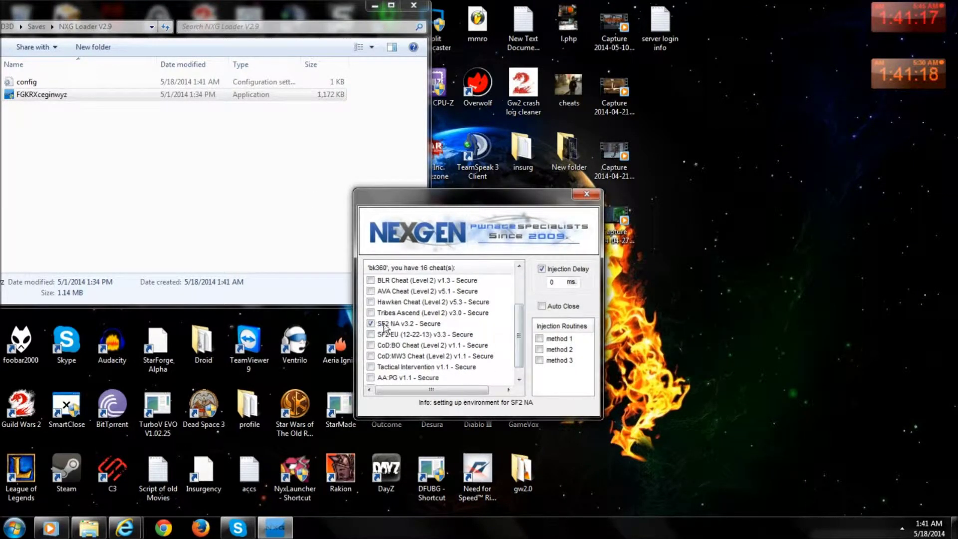
pyautogui.click(539, 361)
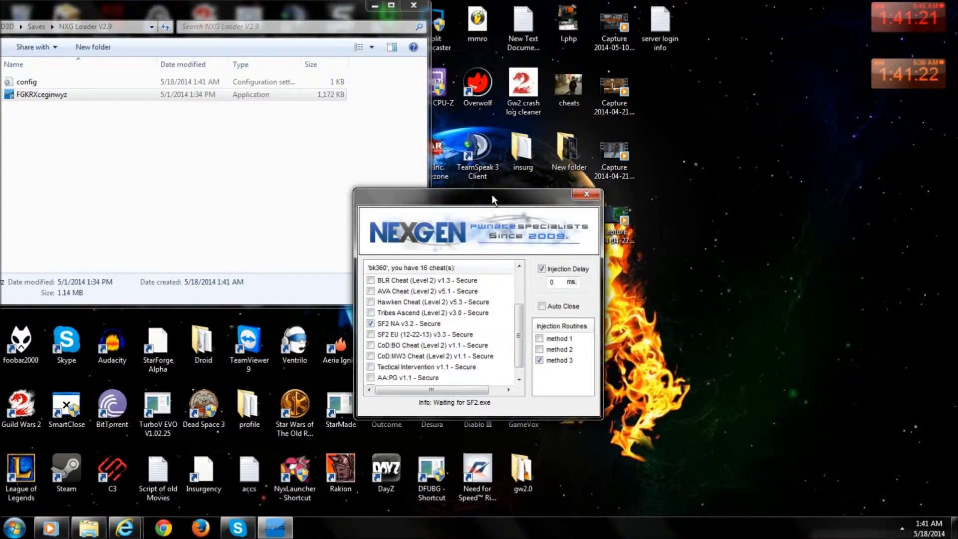
pyautogui.moveTo(492, 200); pyautogui.dragTo(662, 16)
# - Minimize the folder window, launch the DFUBG desktop shortcut with permission granted, and start the game from its launcher
pyautogui.click(392, 5)
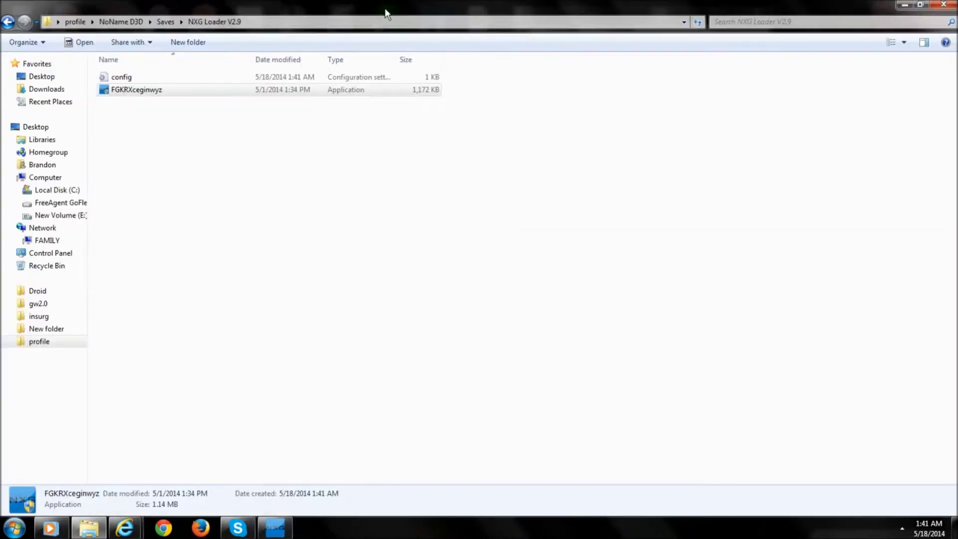
pyautogui.click(902, 5)
pyautogui.doubleClick(432, 471)
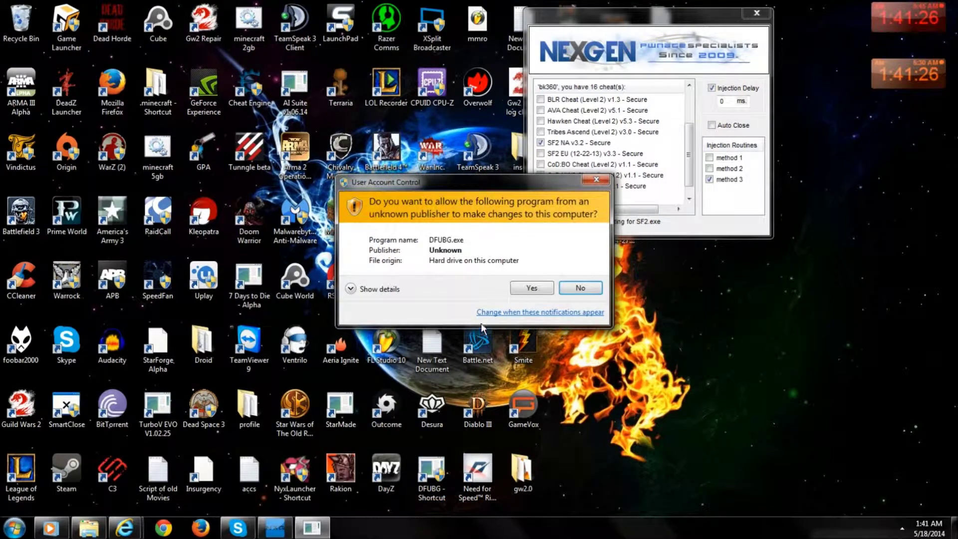
pyautogui.click(531, 289)
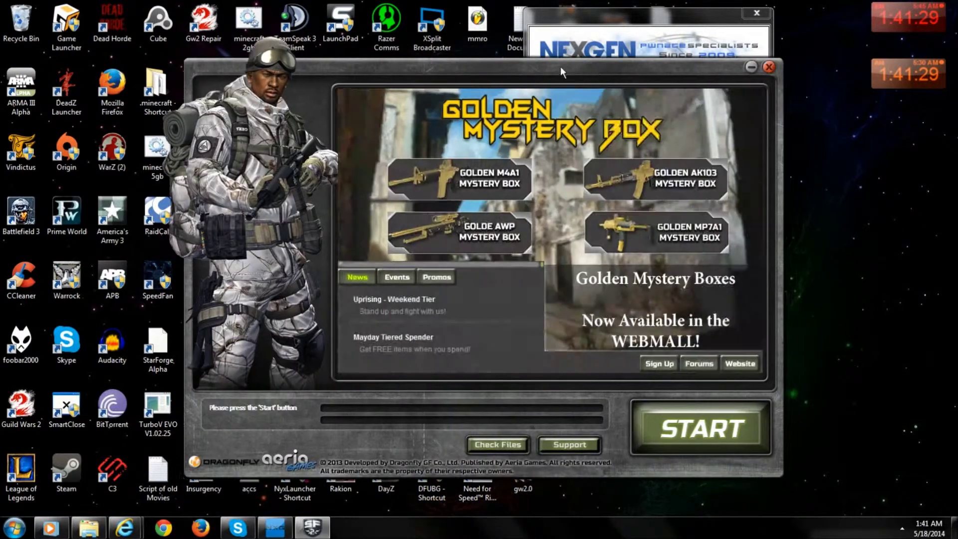
pyautogui.moveTo(562, 72); pyautogui.dragTo(492, 69)
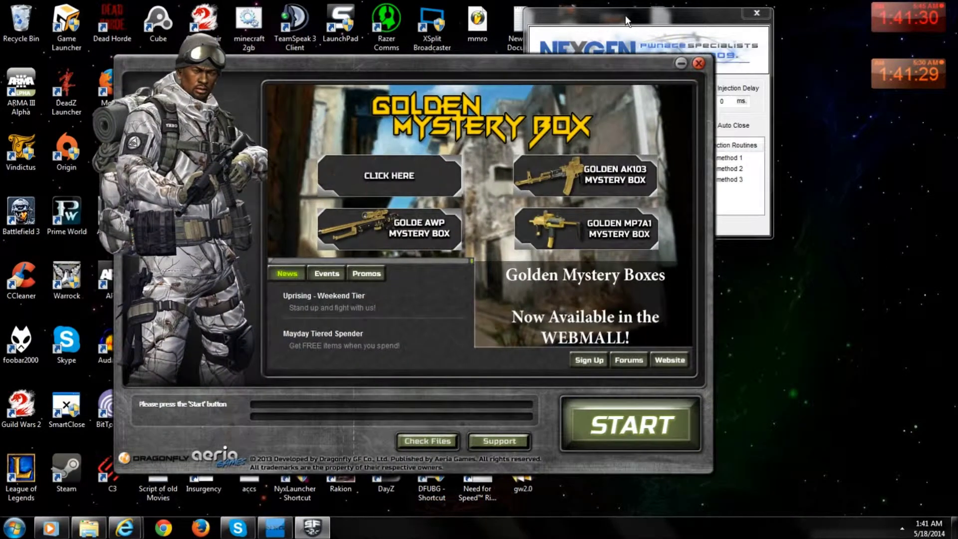
pyautogui.click(668, 428)
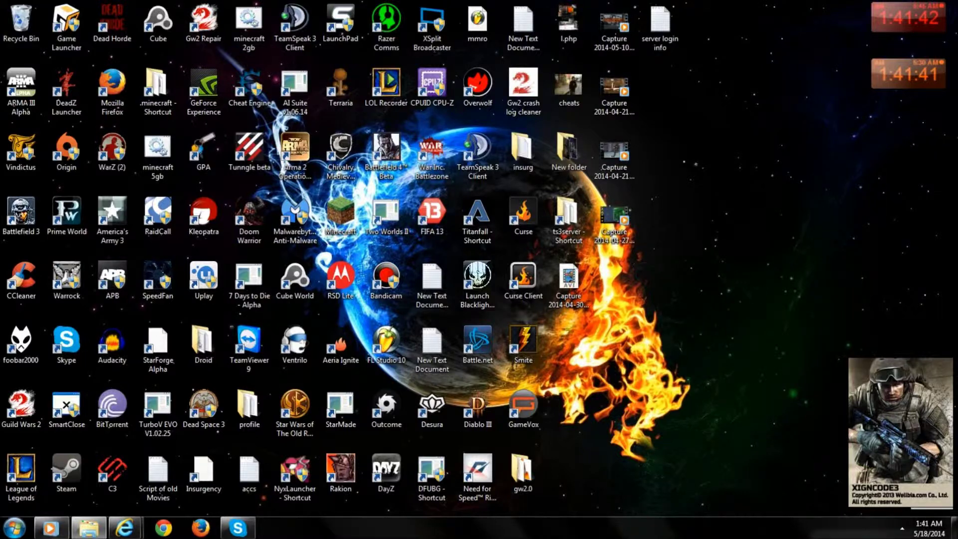
# - Search the installed programs for "key", open the On-Screen Keyboard, and move it clear of the game's login form
pyautogui.click(22, 522)
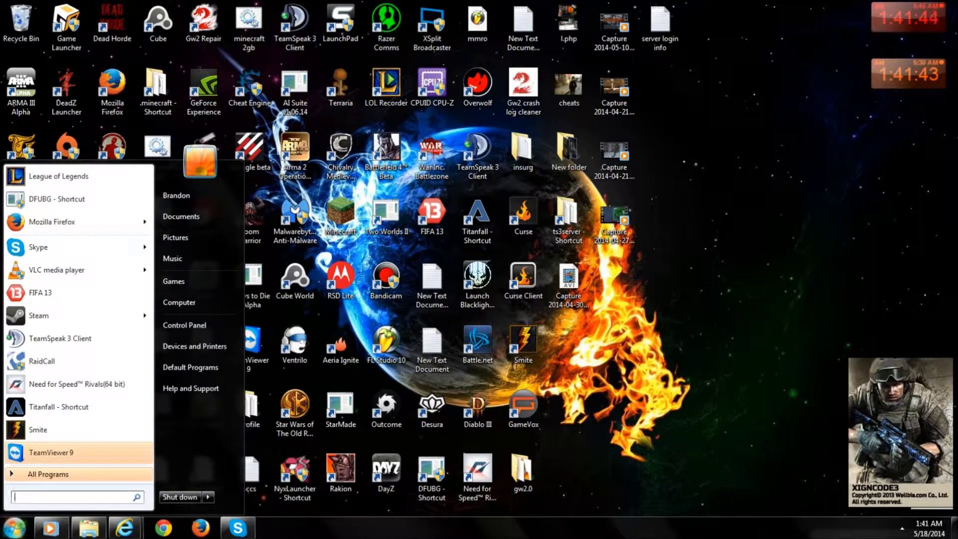
pyautogui.write('key')
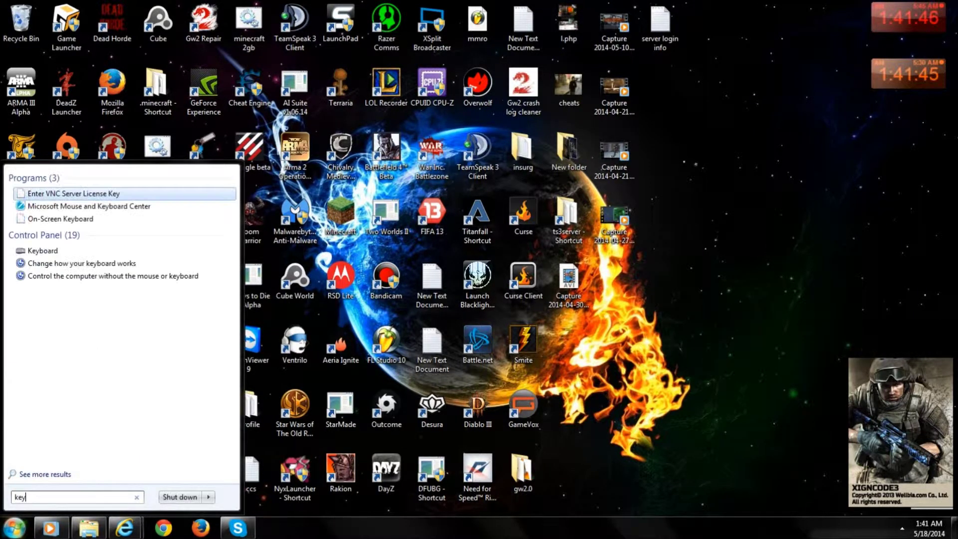
pyautogui.click(80, 193)
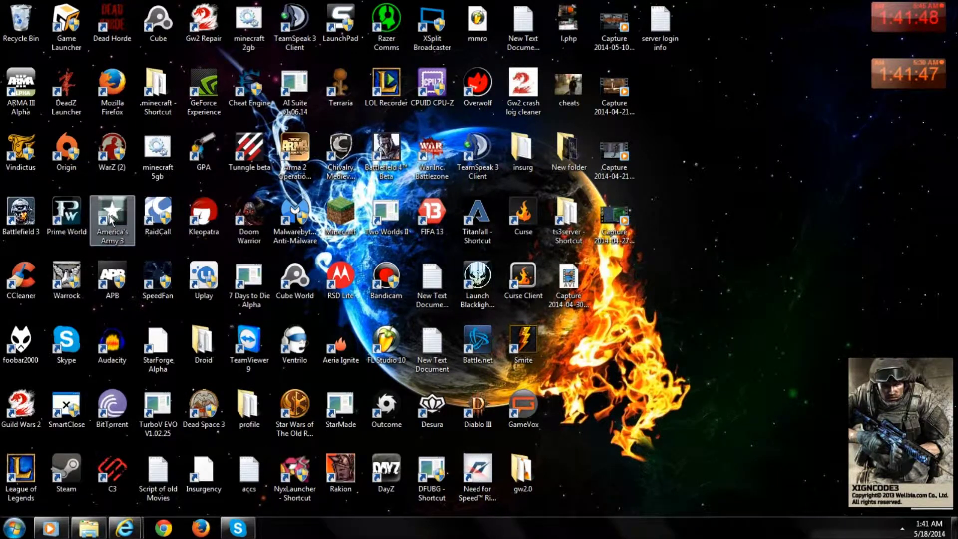
pyautogui.moveTo(399, 70); pyautogui.dragTo(338, 13)
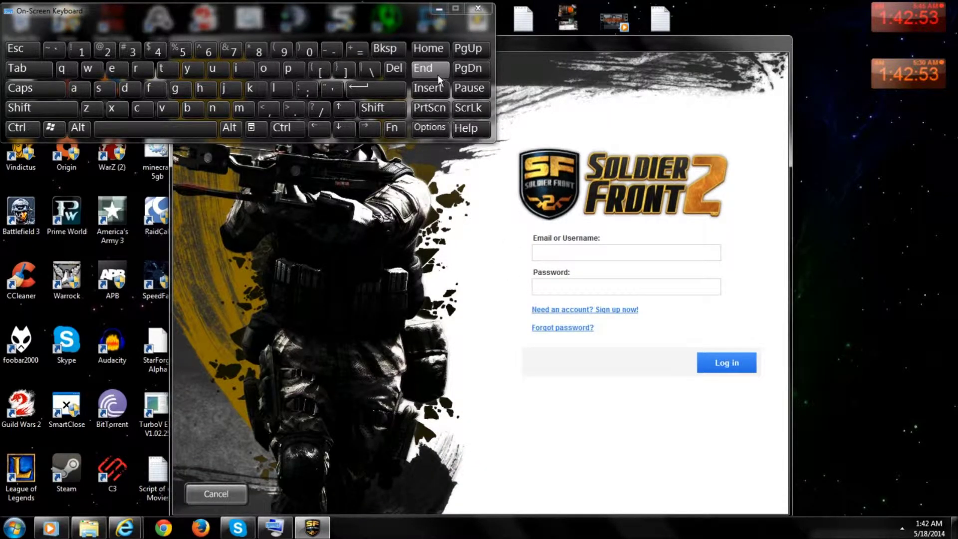
# - Display the RedArrow Production menu over the game login window and browse from the PLAYER options to the MISC category
pyautogui.click(432, 92)
pyautogui.click(428, 88)
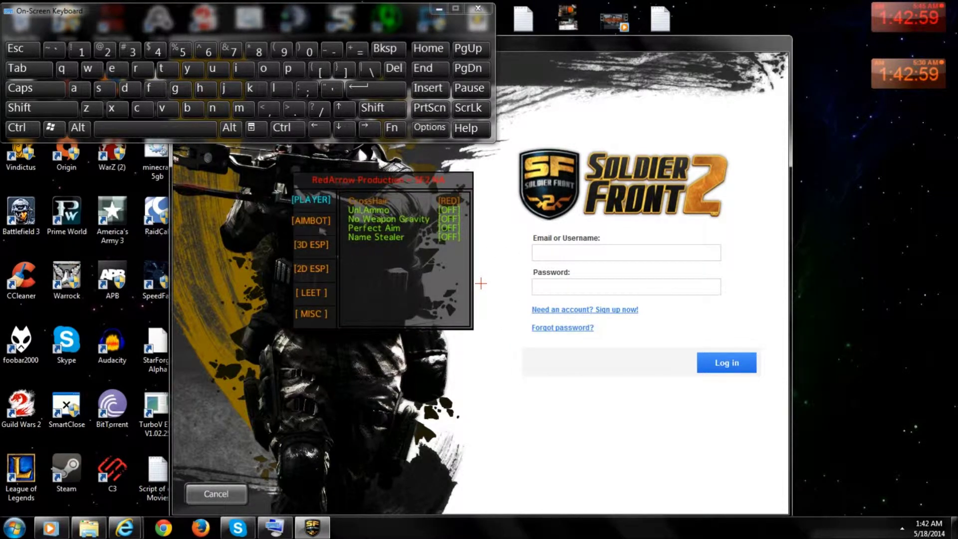
pyautogui.click(347, 131)
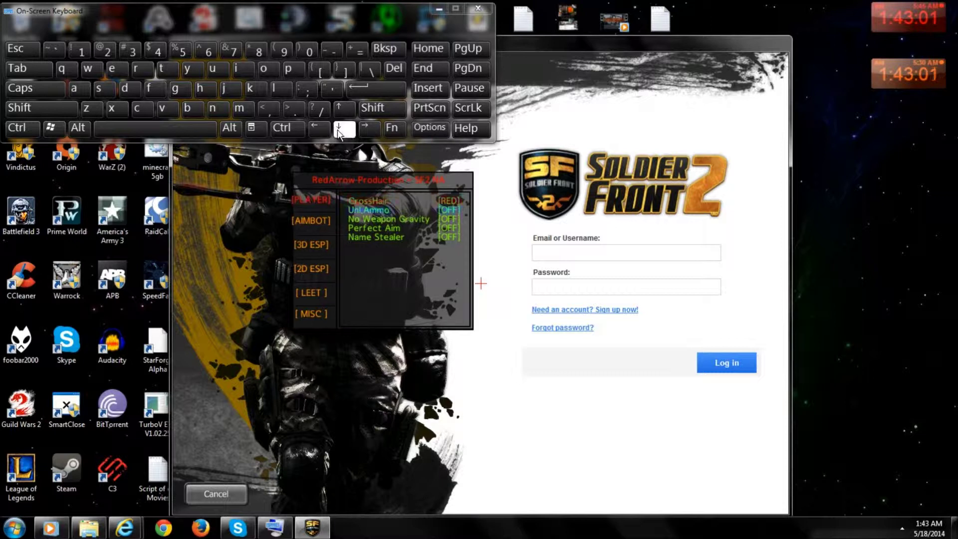
pyautogui.click(345, 129)
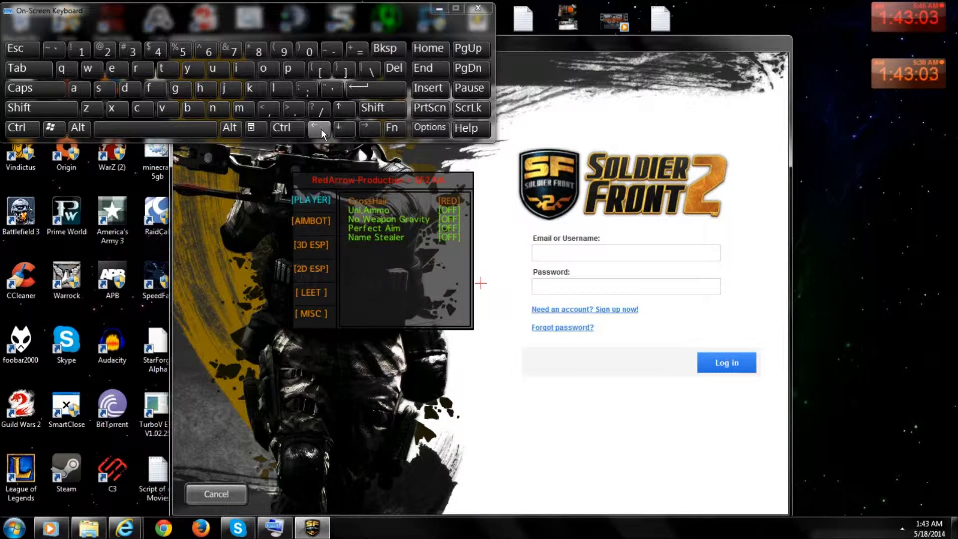
pyautogui.click(322, 129)
pyautogui.click(321, 129)
pyautogui.click(321, 129)
pyautogui.click(320, 130)
pyautogui.click(320, 130)
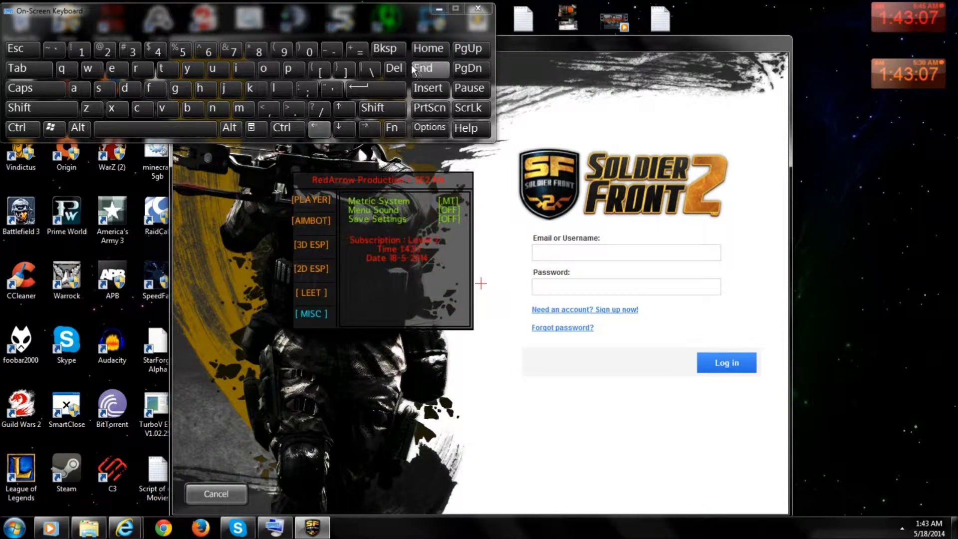
pyautogui.click(395, 68)
pyautogui.click(394, 69)
pyautogui.click(394, 68)
pyautogui.click(396, 70)
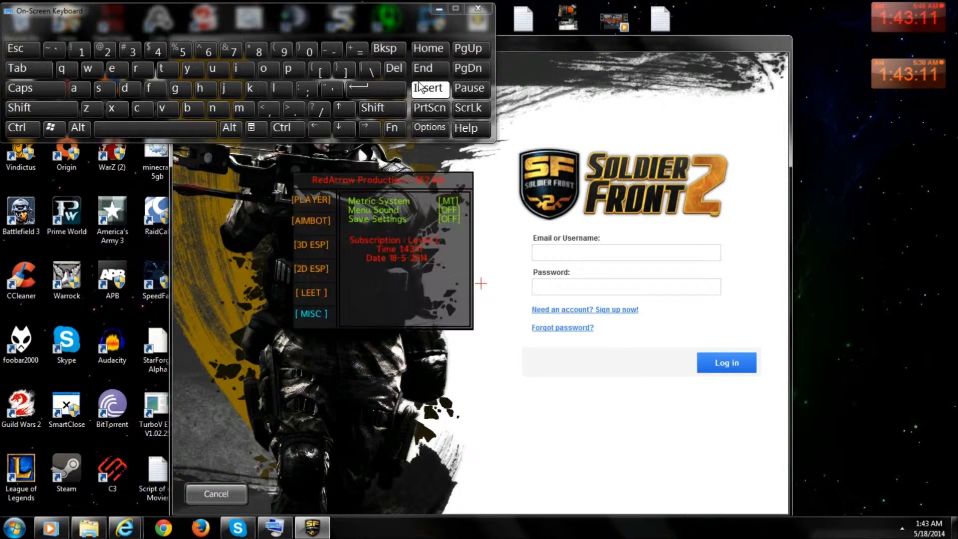
pyautogui.click(395, 69)
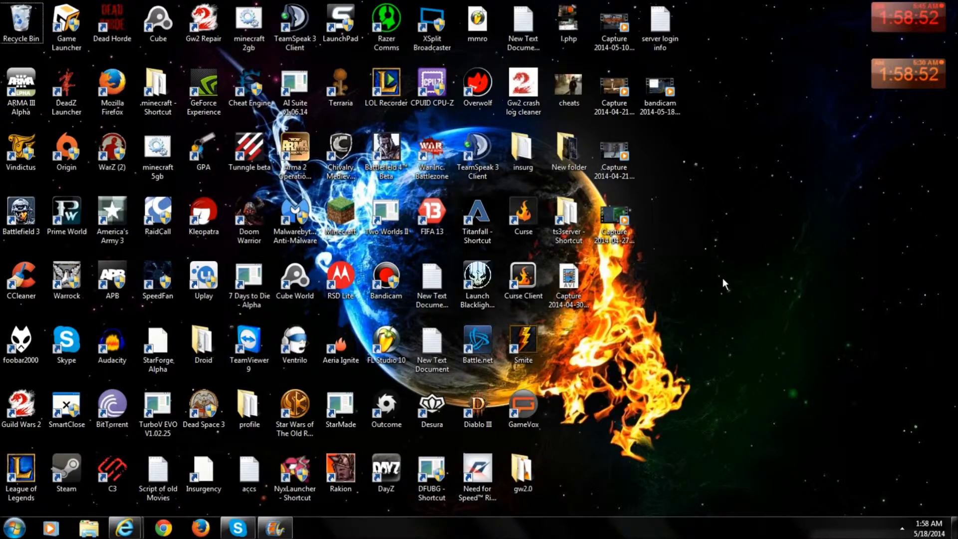
# - Open the SoldierFront2 folder inside AeriaGames on Local Disk (C:)
pyautogui.click(14, 528)
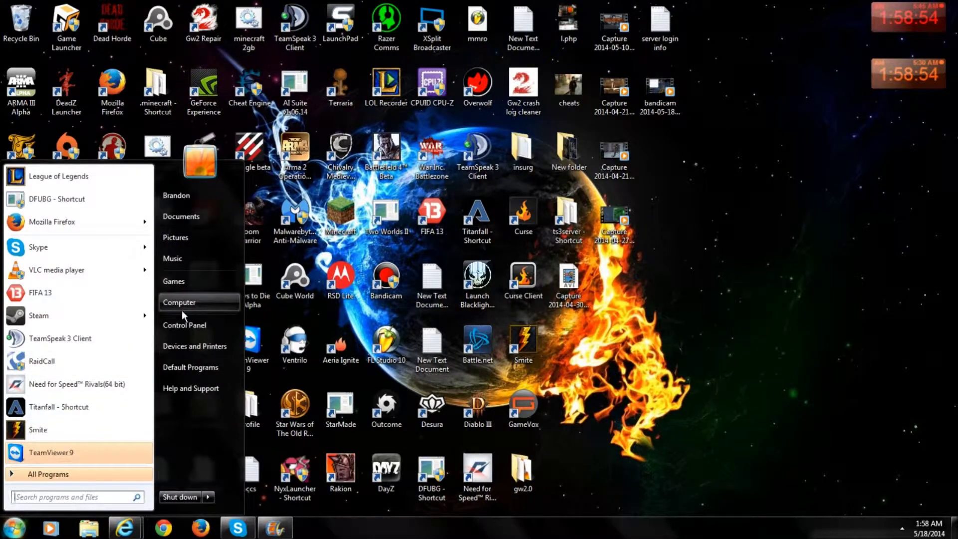
pyautogui.click(193, 302)
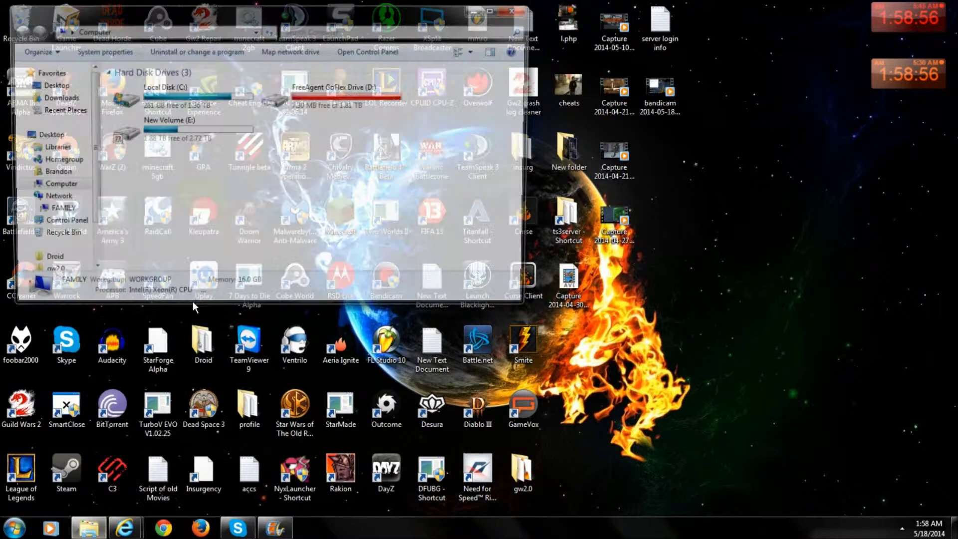
pyautogui.doubleClick(154, 94)
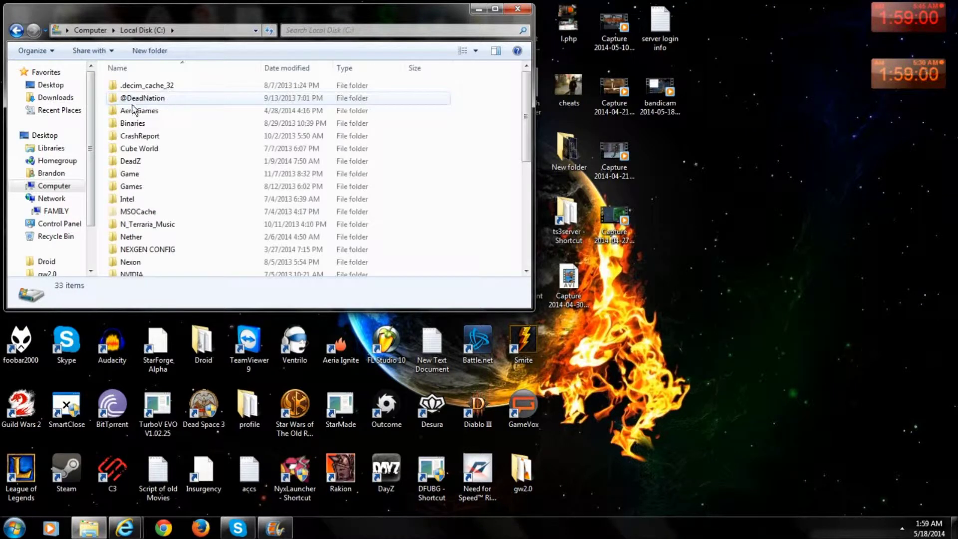
pyautogui.click(131, 110)
pyautogui.doubleClick(150, 114)
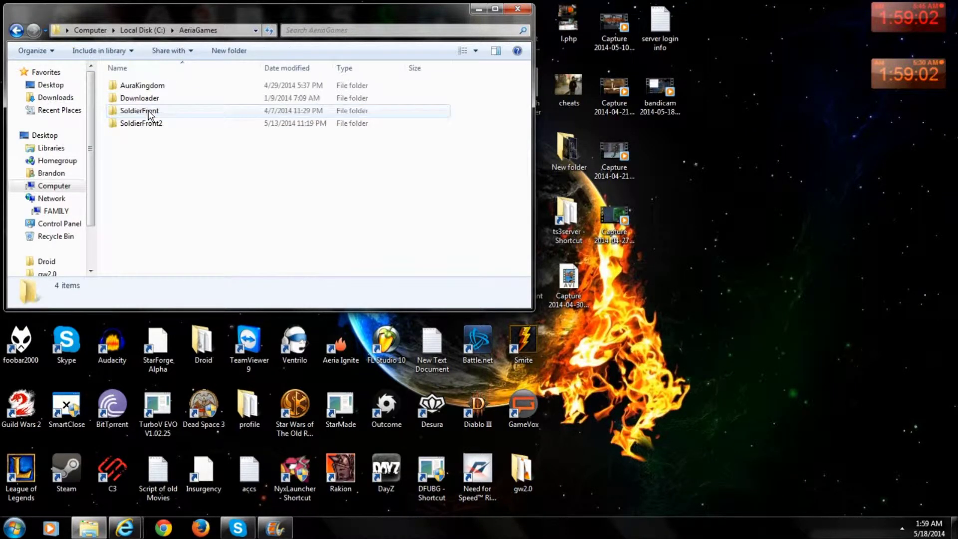
pyautogui.click(115, 126)
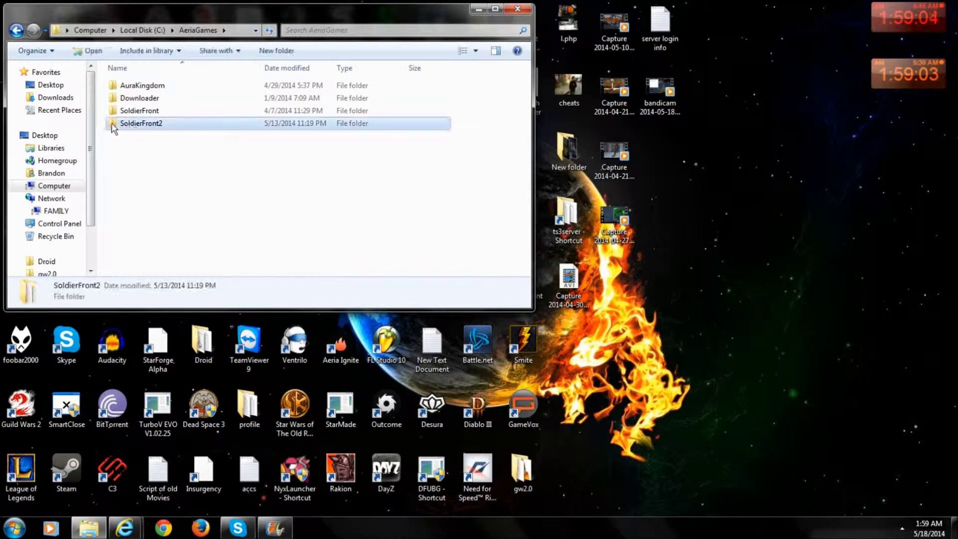
pyautogui.doubleClick(149, 124)
# - Sort the SoldierFront2 files by name in descending order and create a desktop shortcut for the DFUBG application
pyautogui.scroll(-2, 159, 185)
pyautogui.click(151, 70)
pyautogui.click(155, 70)
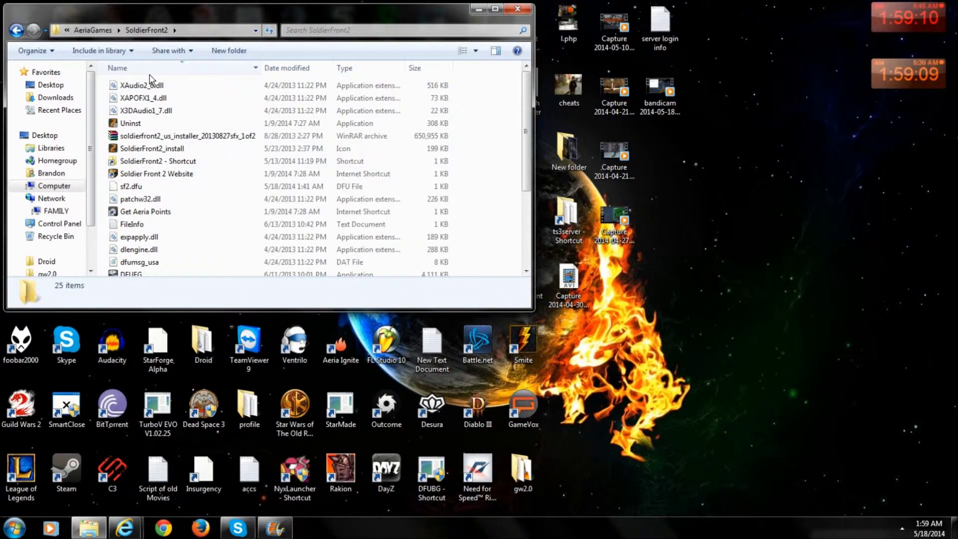
pyautogui.scroll(-2, 147, 150)
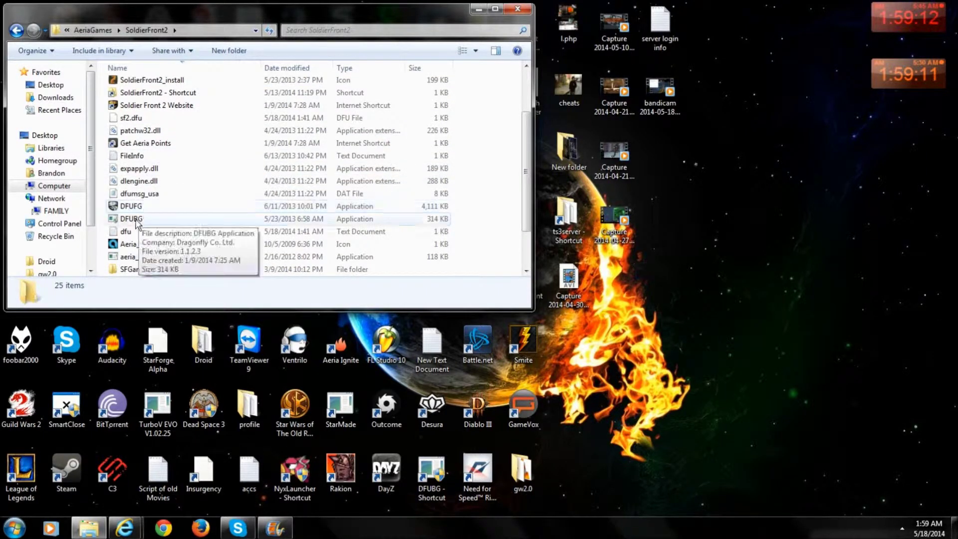
pyautogui.click(132, 220)
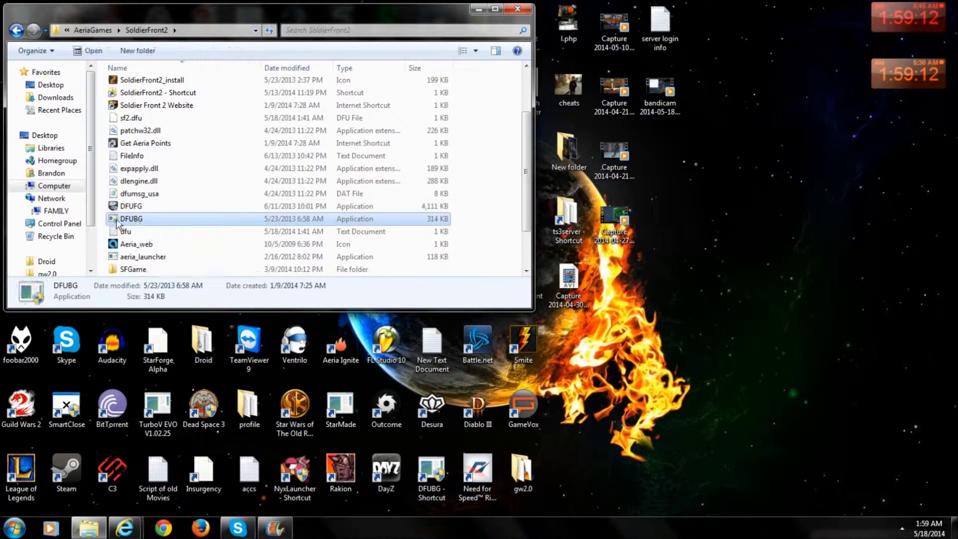
pyautogui.rightClick(159, 220)
pyautogui.moveTo(202, 385)
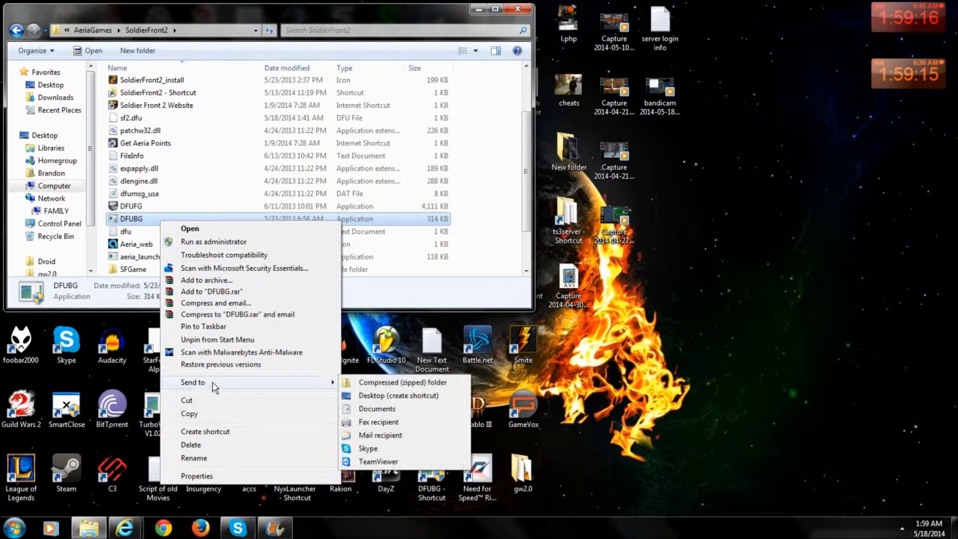
pyautogui.click(363, 396)
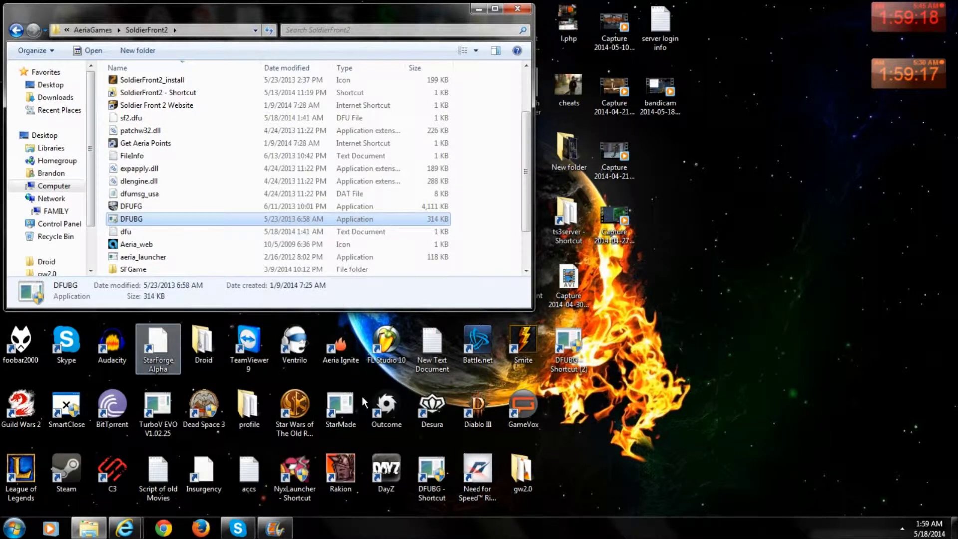
# - Delete the duplicate DFUBG - Shortcut (2) from the desktop and close the SoldierFront2 folder window
pyautogui.rightClick(561, 349)
pyautogui.click(579, 334)
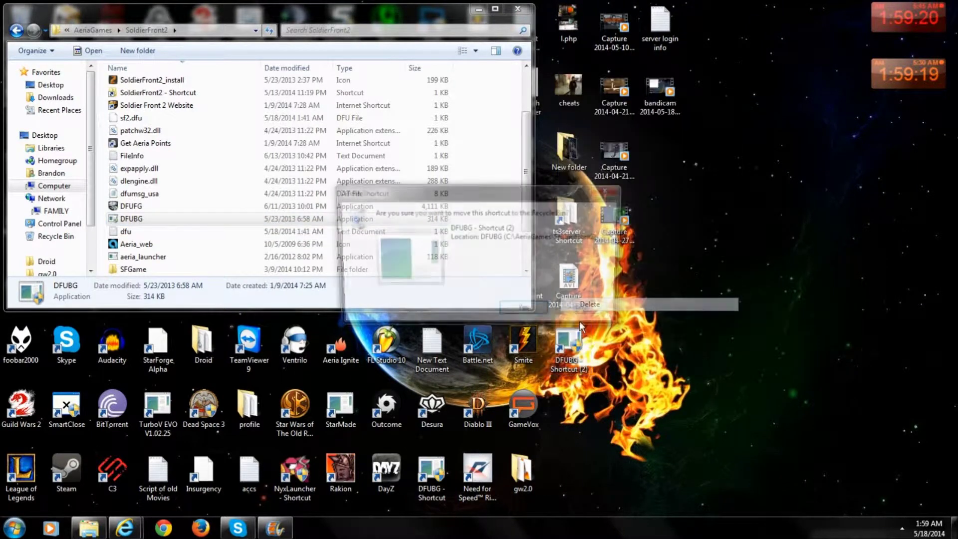
pyautogui.click(526, 424)
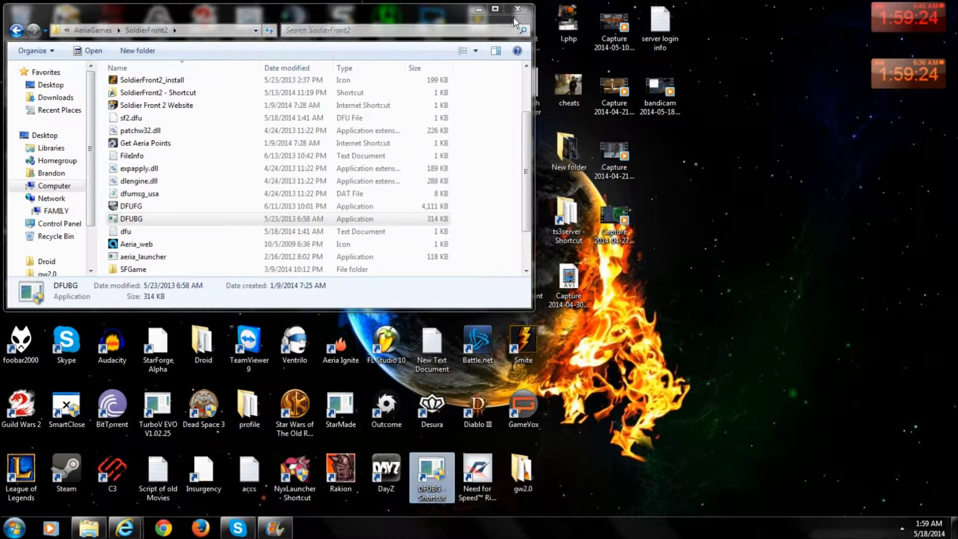
pyautogui.press('super+d')
pyautogui.press('F1')
pyautogui.click(329, 43)
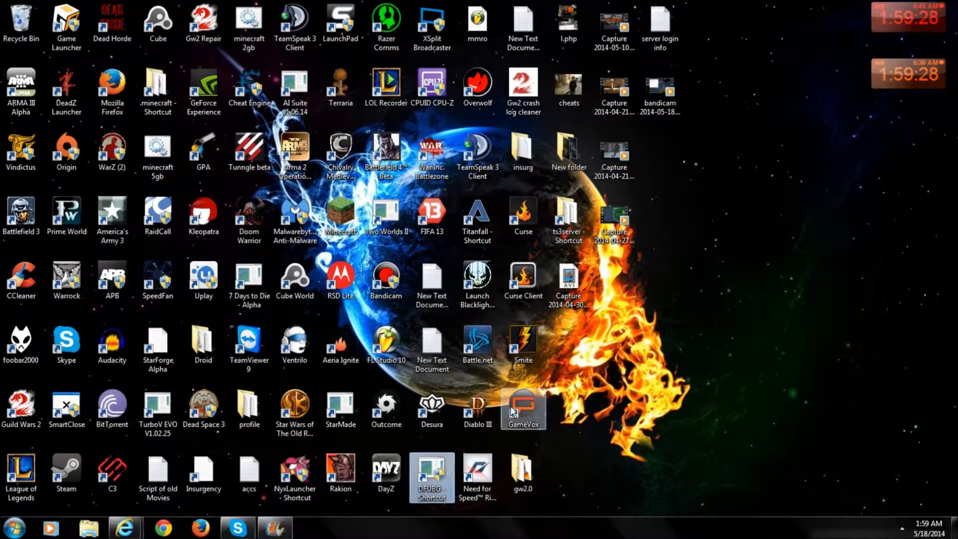
# - Rename the DFUBG desktop shortcut to Soldier Front 2
pyautogui.press('F2')
pyautogui.write('S')
pyautogui.write('oldier Frio')
pyautogui.write('ont')
pyautogui.write(' 2')
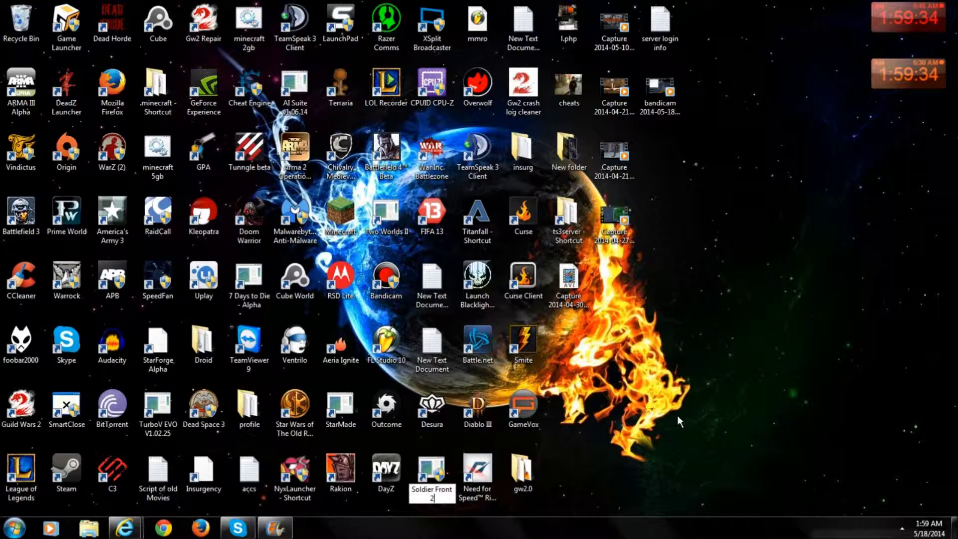
pyautogui.press('Return')
# - Open the Soldier Front 2 shortcut's properties and start browsing for a replacement icon file
pyautogui.rightClick(440, 469)
pyautogui.click(477, 463)
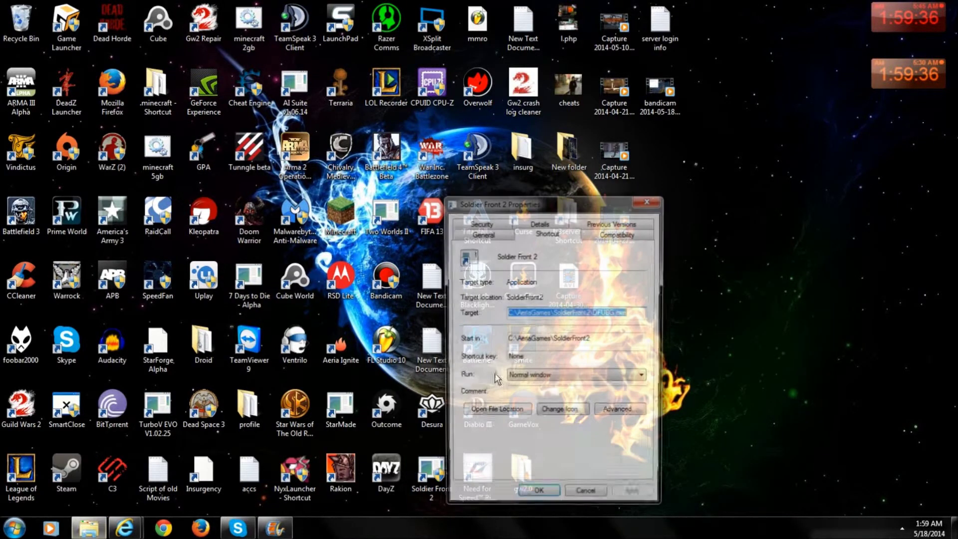
pyautogui.click(570, 414)
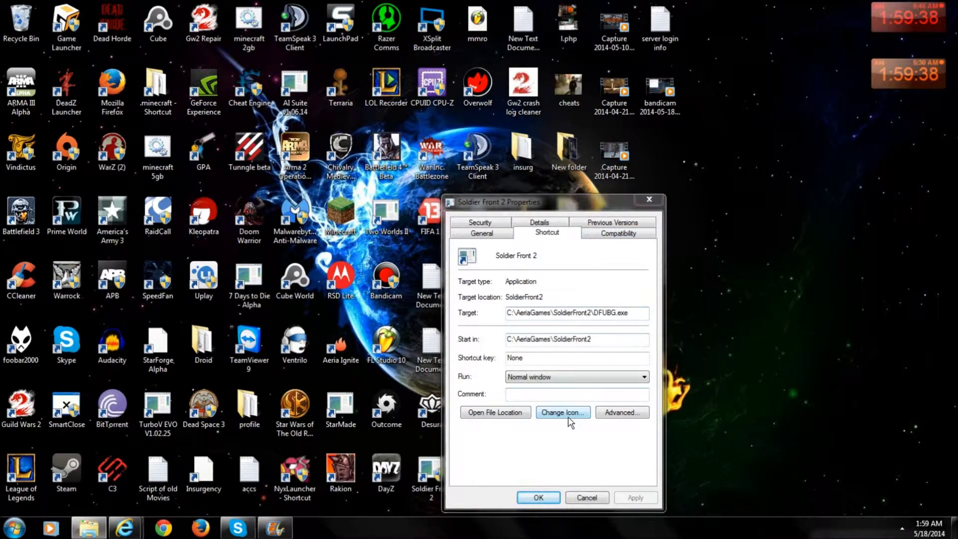
pyautogui.click(573, 269)
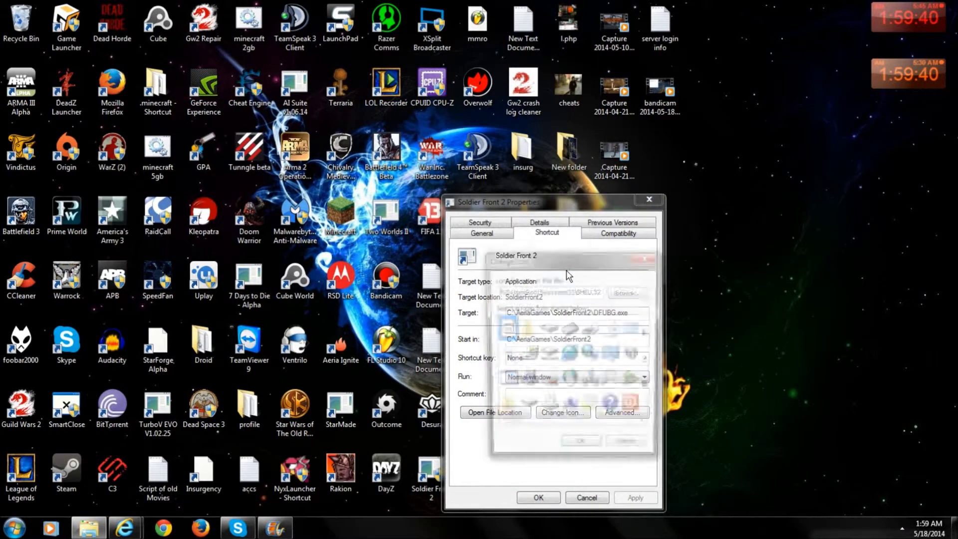
pyautogui.click(630, 292)
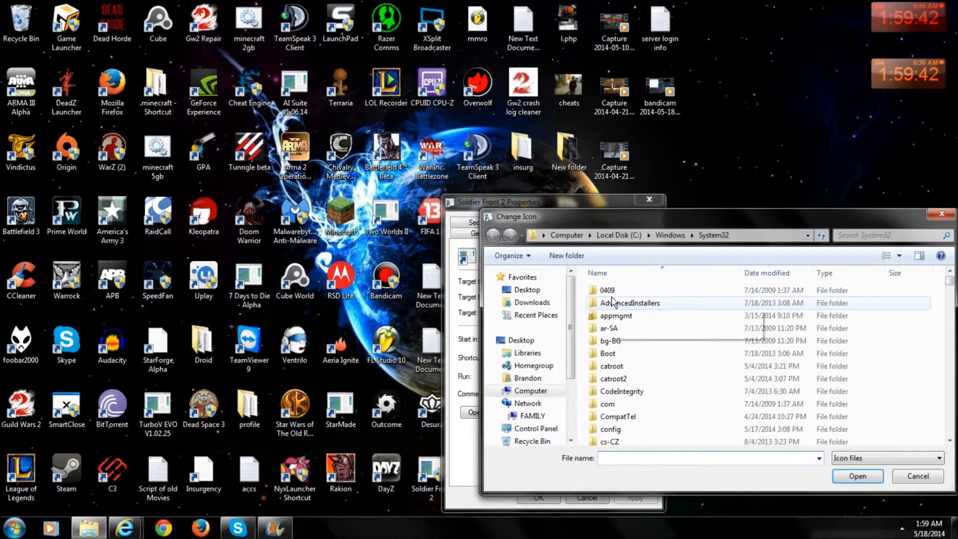
pyautogui.moveTo(584, 210); pyautogui.dragTo(497, 167)
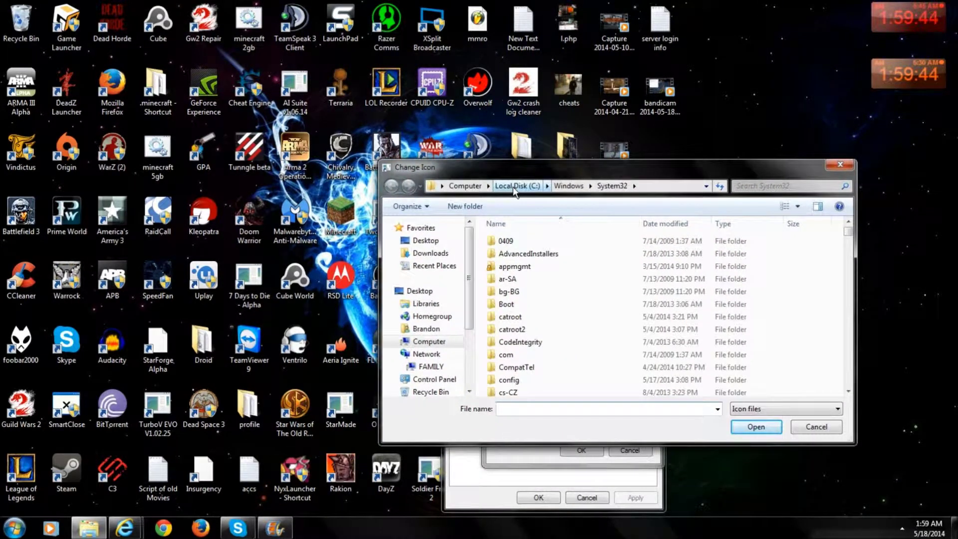
# - Browse to the SoldierFront2 folder inside AeriaGames on Local Disk (C:) to find an icon file
pyautogui.click(516, 186)
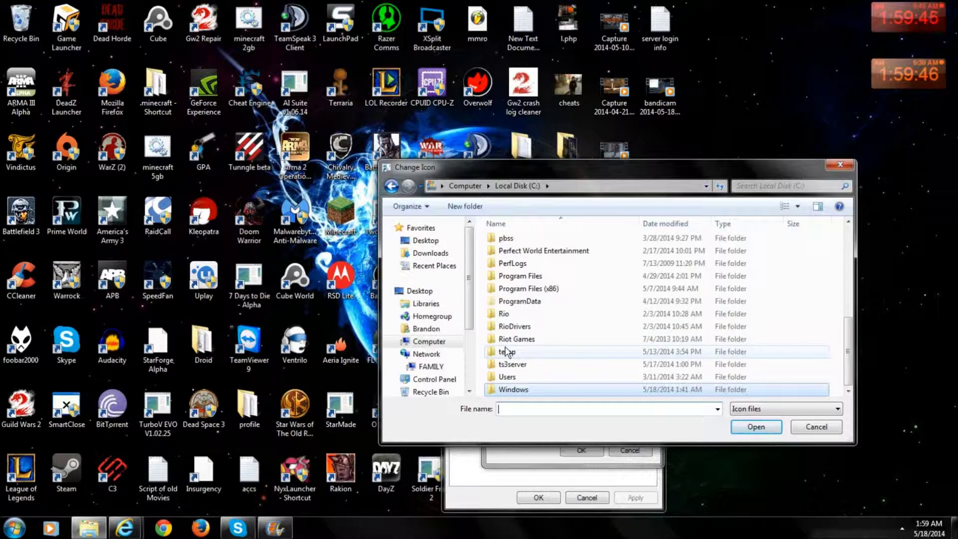
pyautogui.click(465, 185)
pyautogui.doubleClick(514, 249)
pyautogui.doubleClick(519, 266)
pyautogui.doubleClick(519, 278)
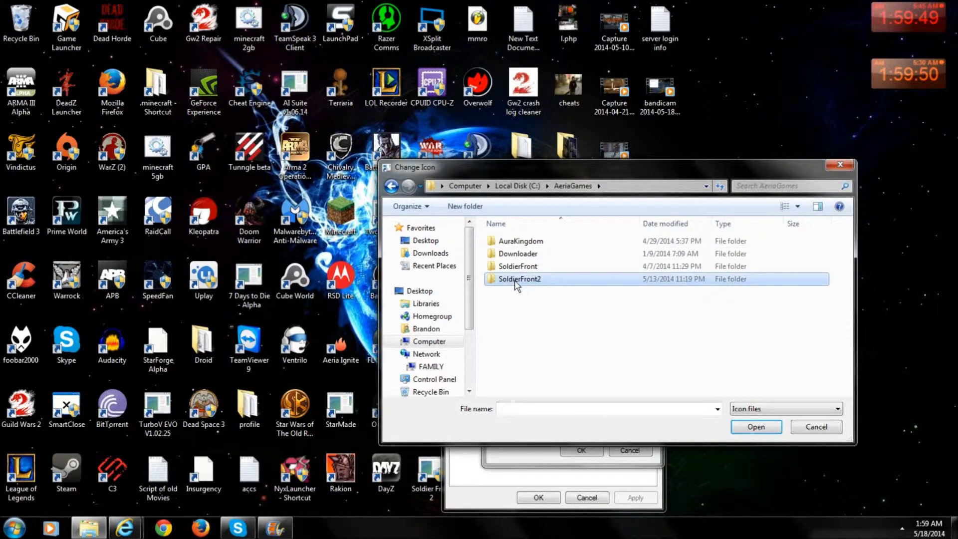
pyautogui.scroll(-1, 543, 281)
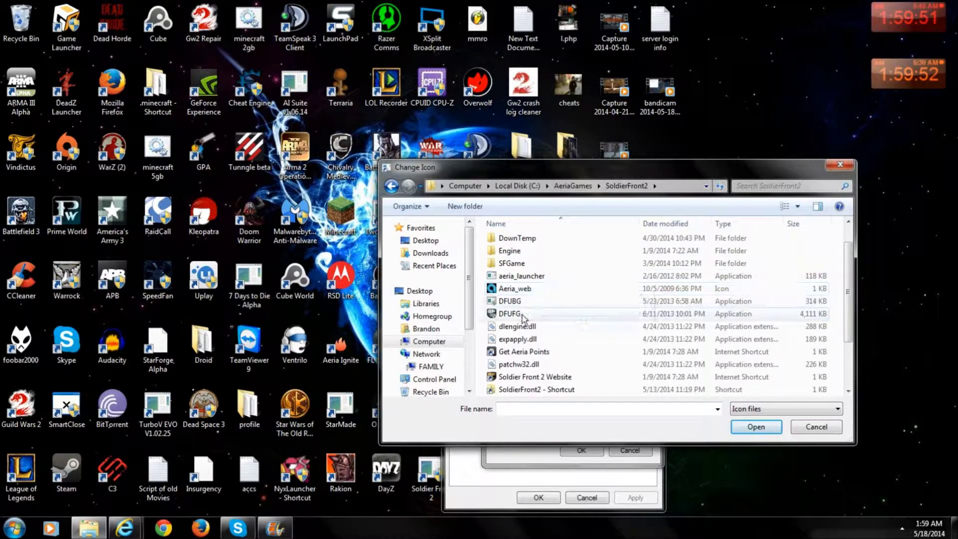
# - Sort the files by type, choose the SoldierFront2_install icon and apply it to the Soldier Front 2 shortcut
pyautogui.click(728, 224)
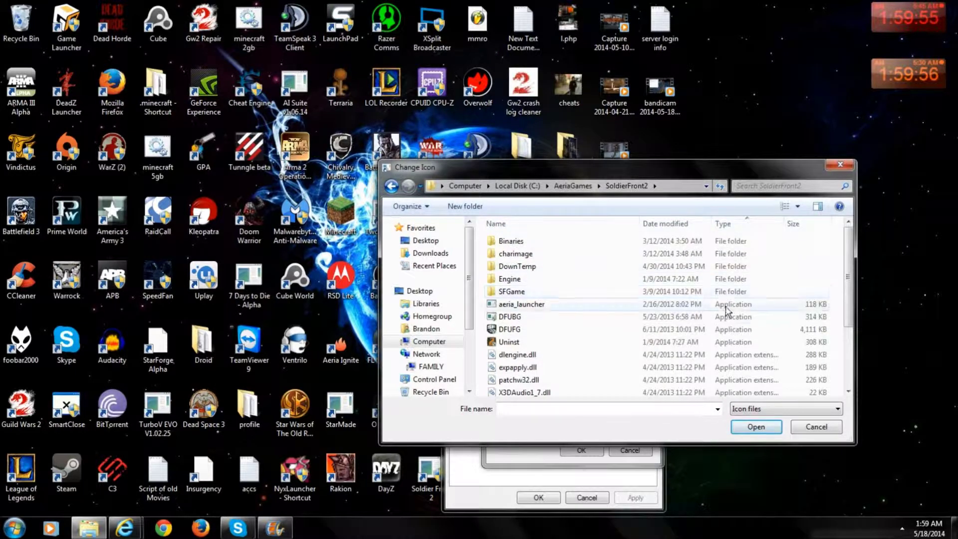
pyautogui.scroll(-3, 728, 318)
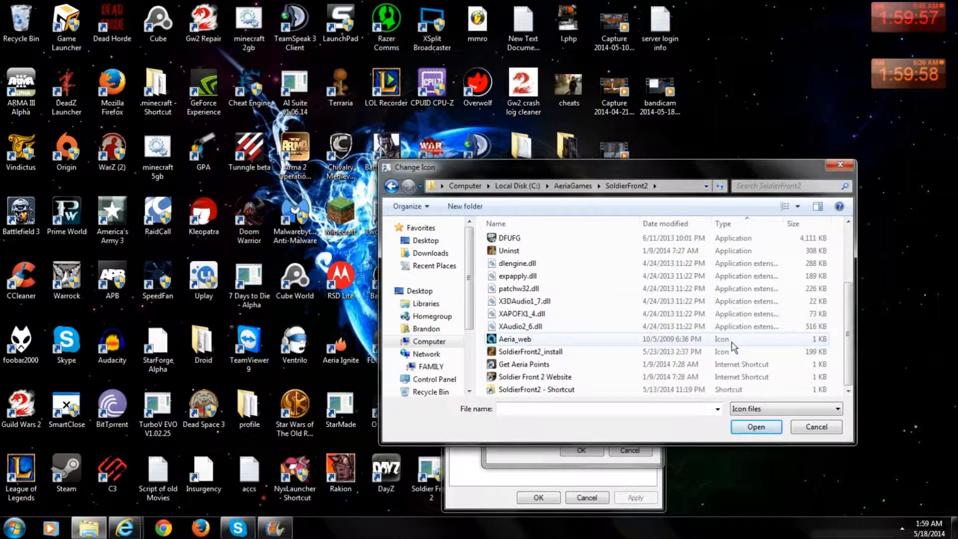
pyautogui.click(729, 355)
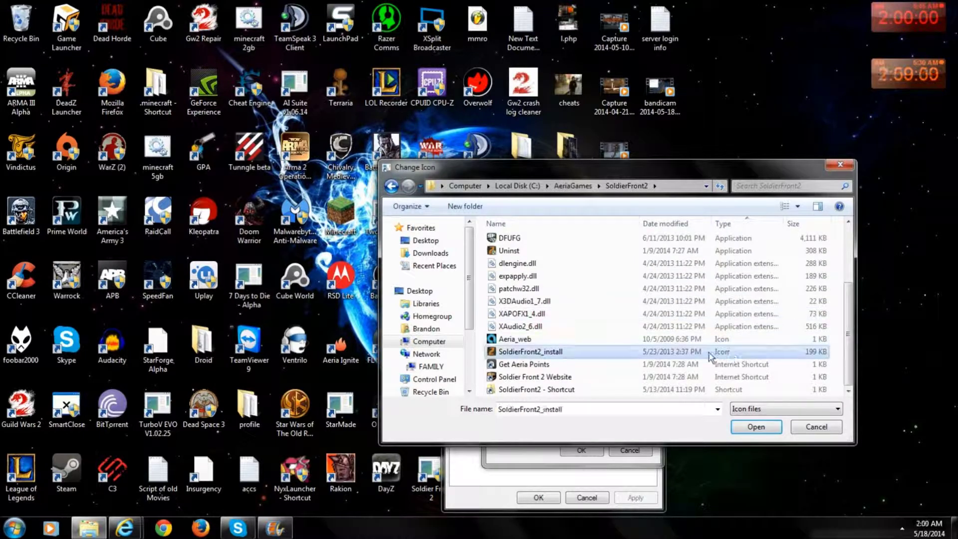
pyautogui.click(741, 426)
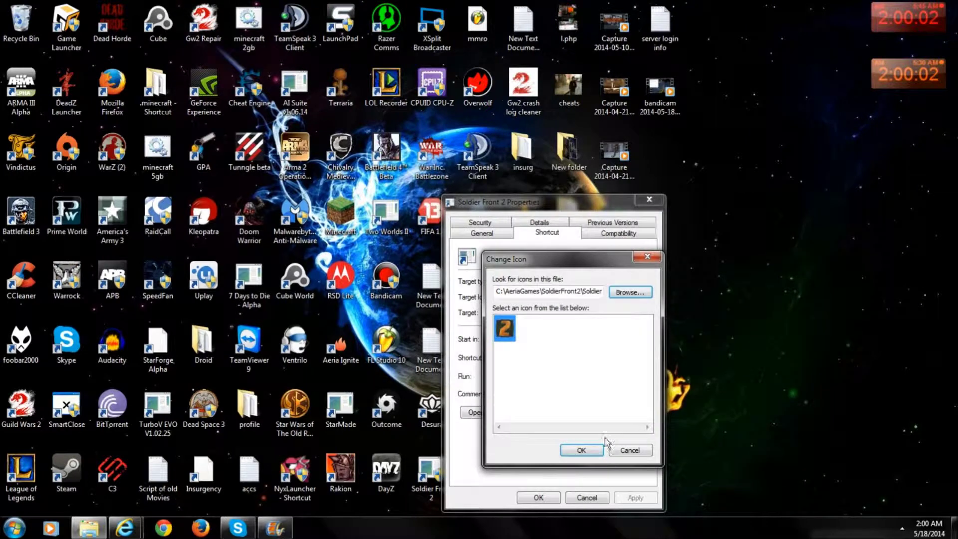
pyautogui.click(581, 450)
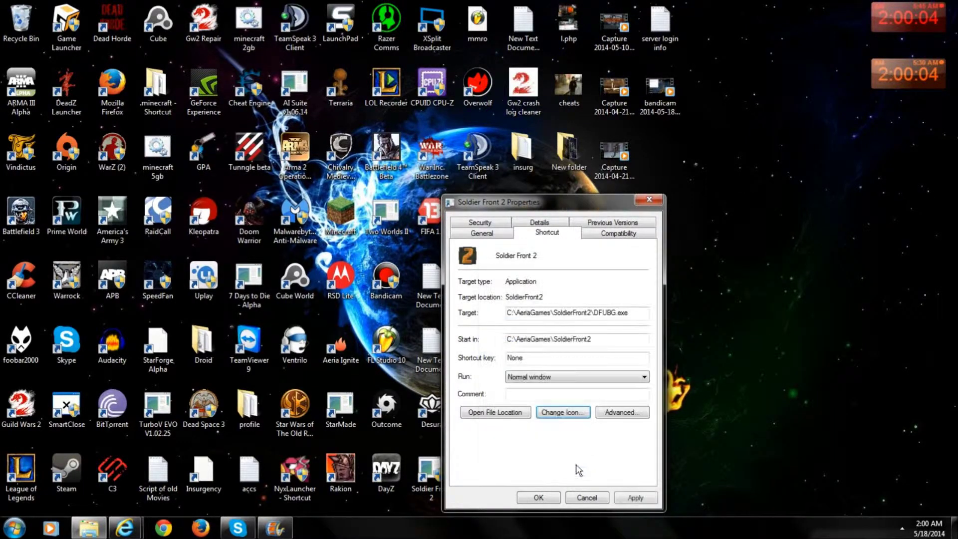
pyautogui.click(622, 497)
pyautogui.click(545, 501)
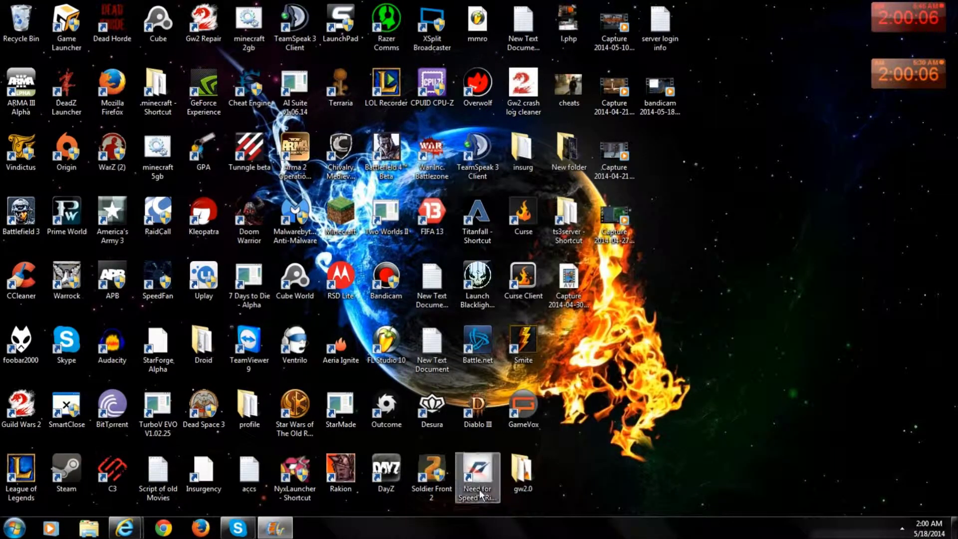
# - Test the Soldier Front 2 desktop shortcut by starting the game launcher, and close the launcher window
pyautogui.doubleClick(435, 471)
pyautogui.click(534, 289)
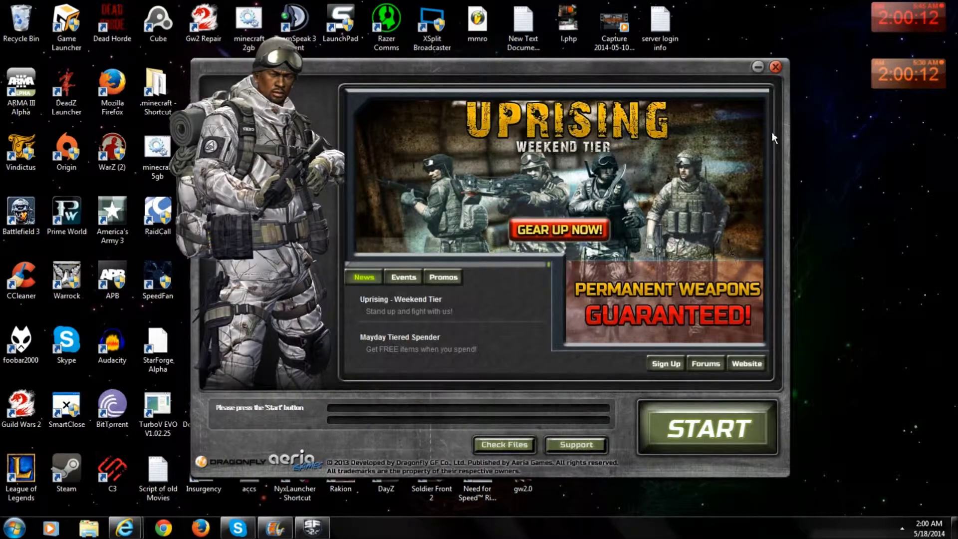
pyautogui.click(774, 68)
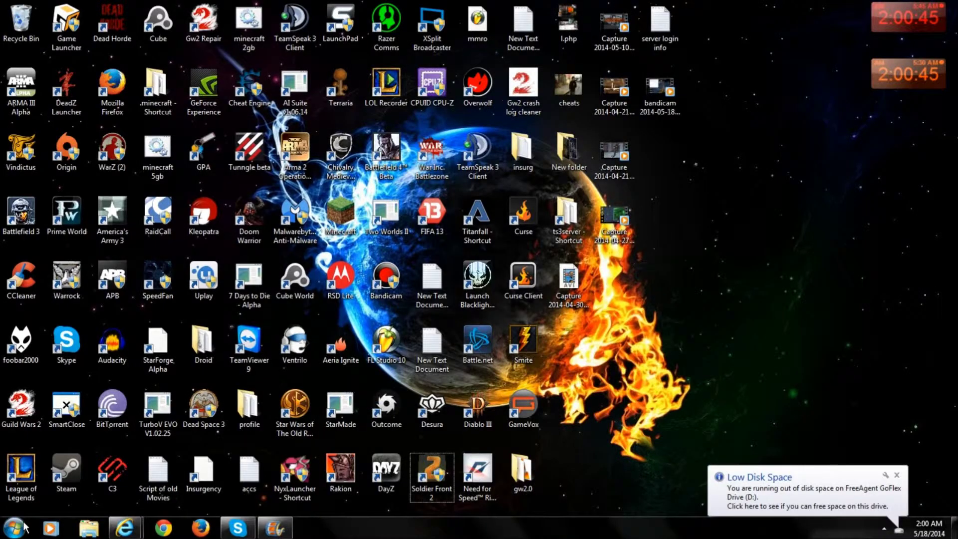
# - Open the Steam folder inside Program Files (x86) on Local Disk (C:)
pyautogui.click(15, 527)
pyautogui.click(196, 300)
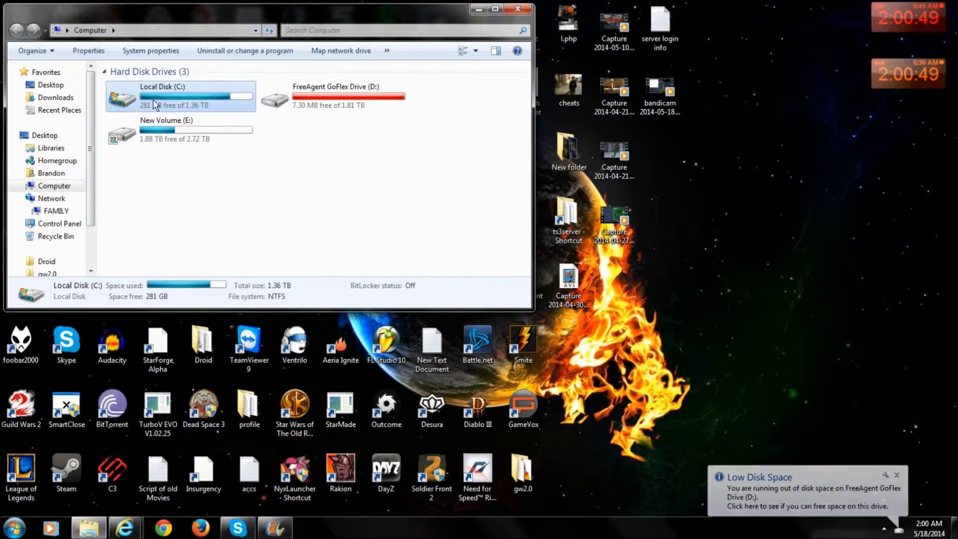
pyautogui.doubleClick(137, 98)
pyautogui.scroll(-5, 155, 176)
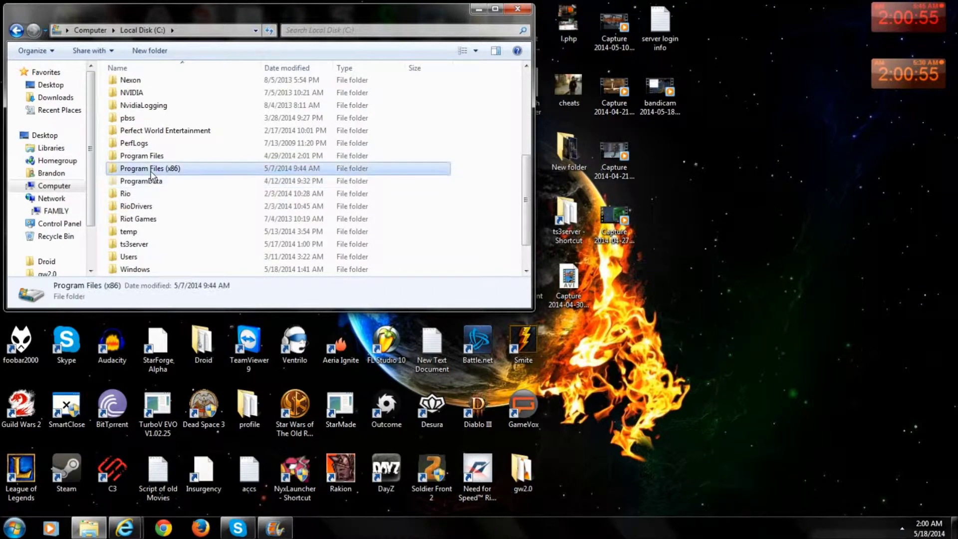
pyautogui.doubleClick(151, 171)
pyautogui.scroll(-13, 191, 216)
pyautogui.scroll(-10, 191, 216)
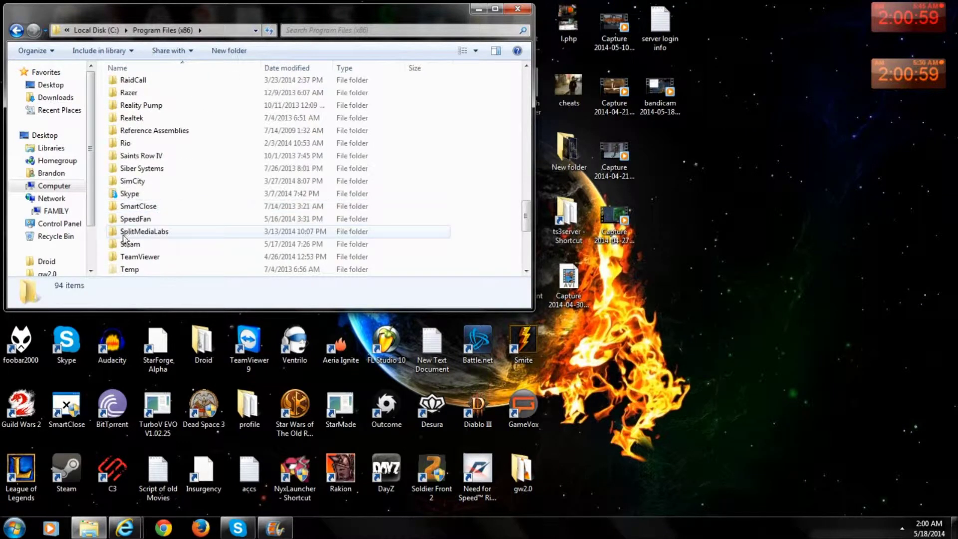
pyautogui.doubleClick(124, 247)
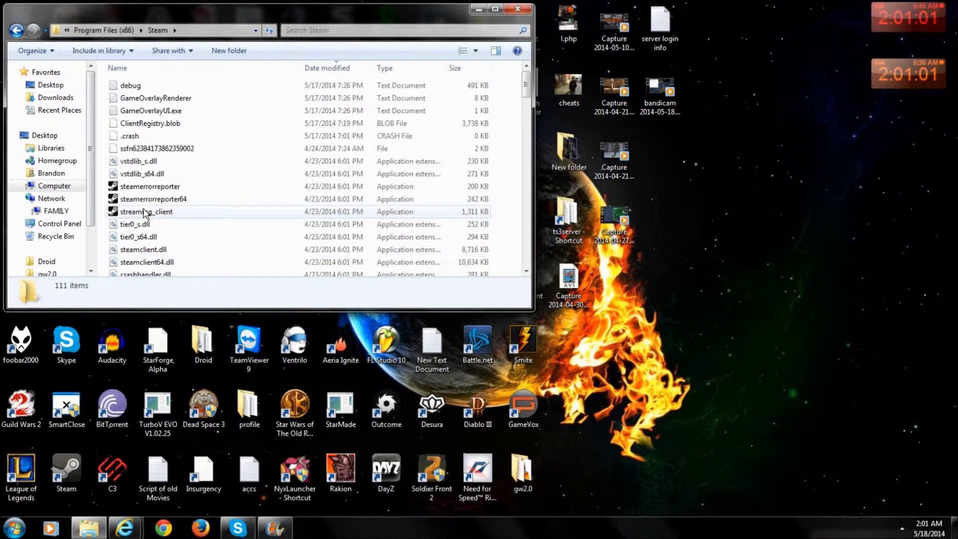
# - Open the common folder inside Steam's SteamApps folder
pyautogui.scroll(-12, 145, 213)
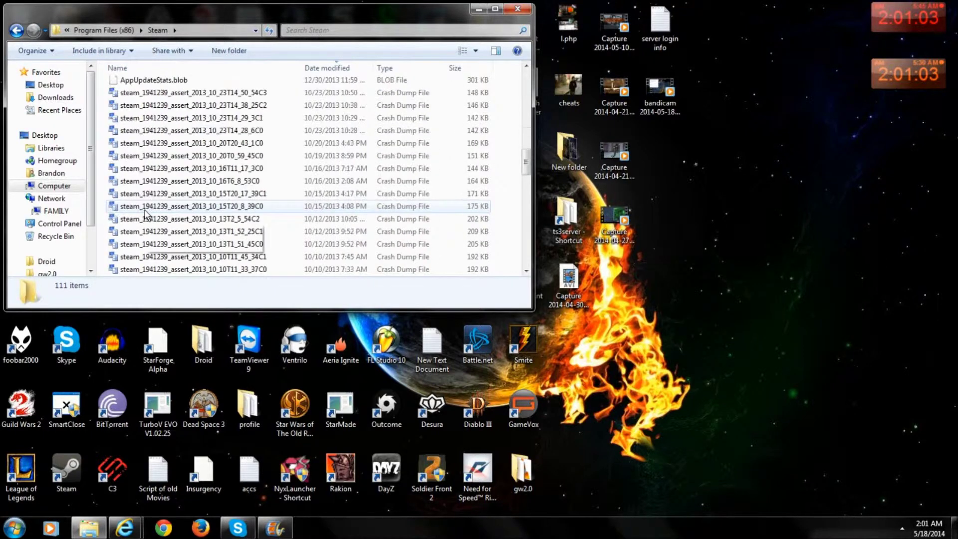
pyautogui.scroll(-13, 144, 213)
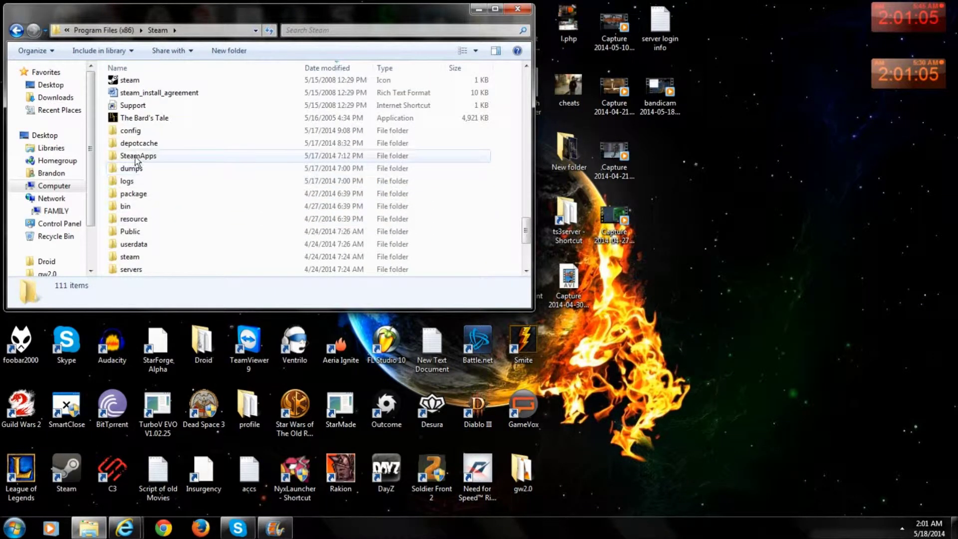
pyautogui.doubleClick(139, 159)
pyautogui.scroll(-5, 143, 172)
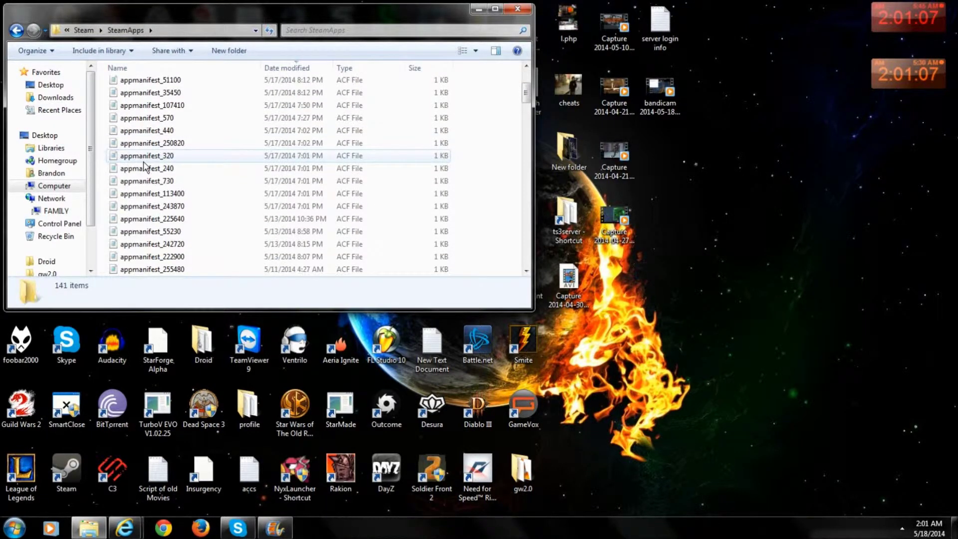
pyautogui.scroll(-20, 144, 185)
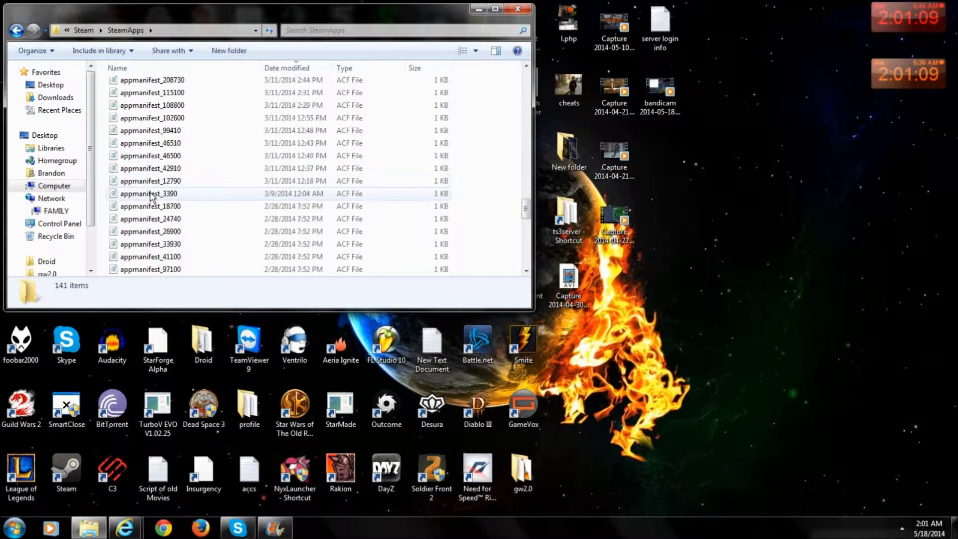
pyautogui.scroll(-2, 151, 197)
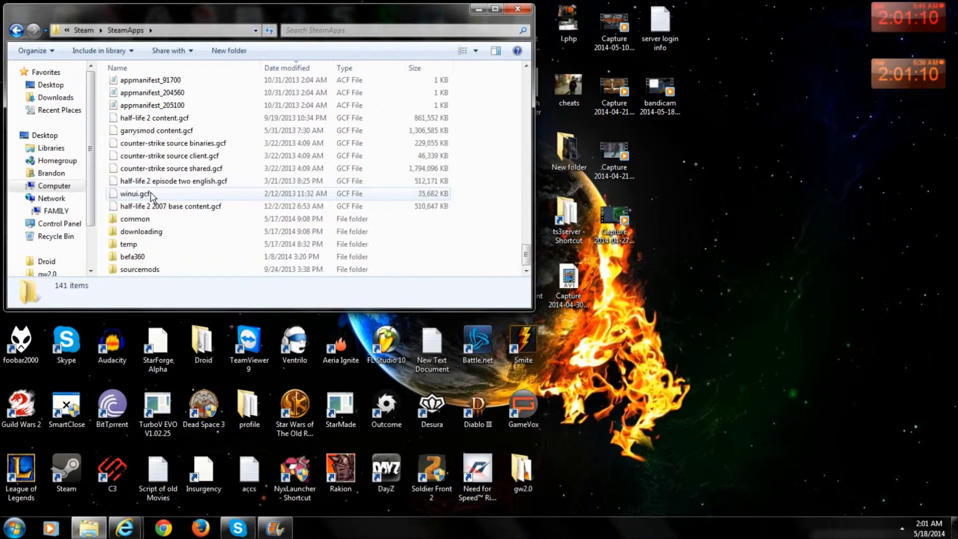
pyautogui.doubleClick(132, 219)
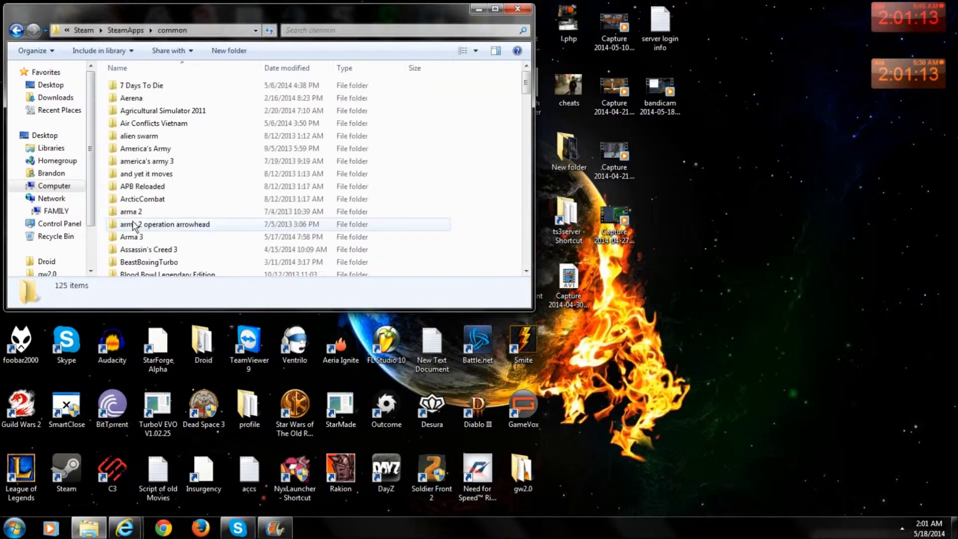
# - Find and open the SoldierFront2 folder among the Steam game folders in common
pyautogui.scroll(-5, 150, 149)
pyautogui.scroll(-20, 156, 146)
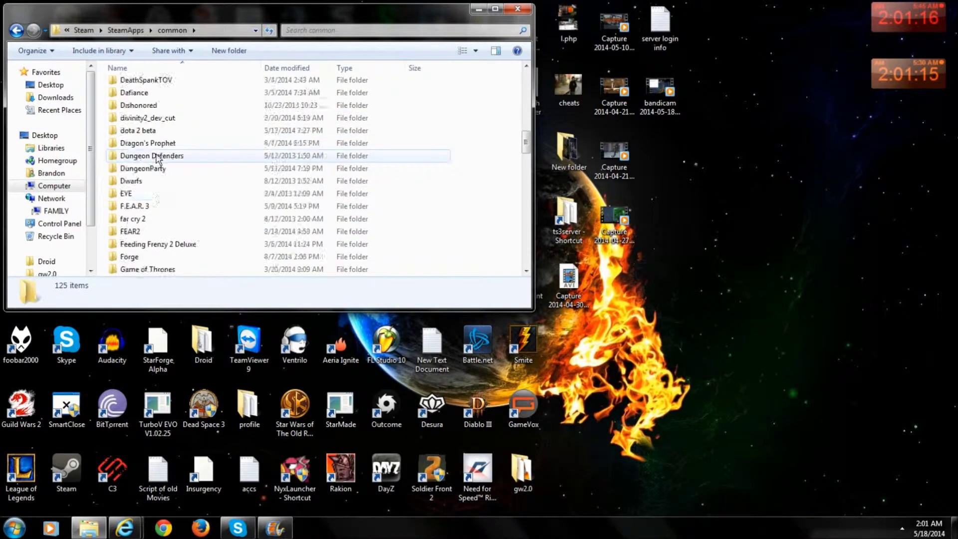
pyautogui.scroll(-4, 156, 175)
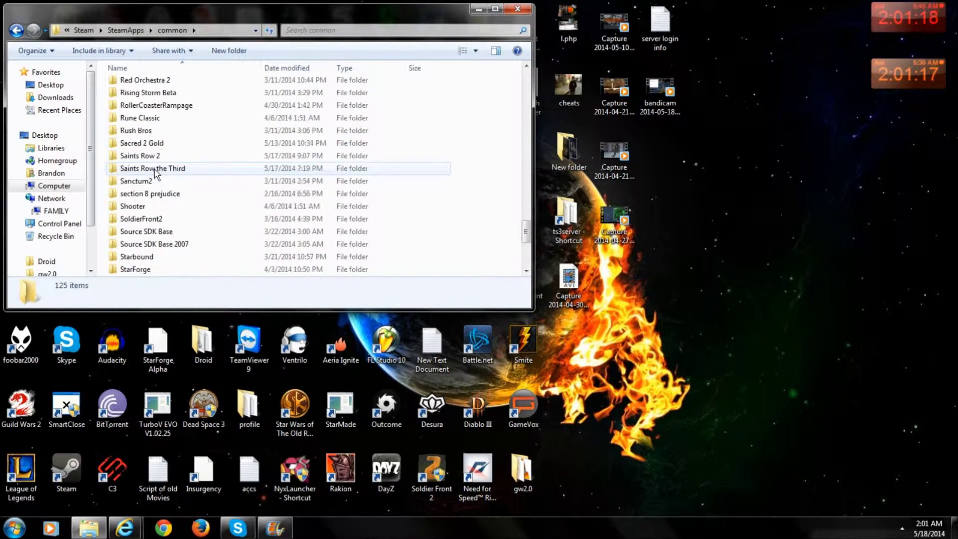
pyautogui.scroll(-1, 134, 160)
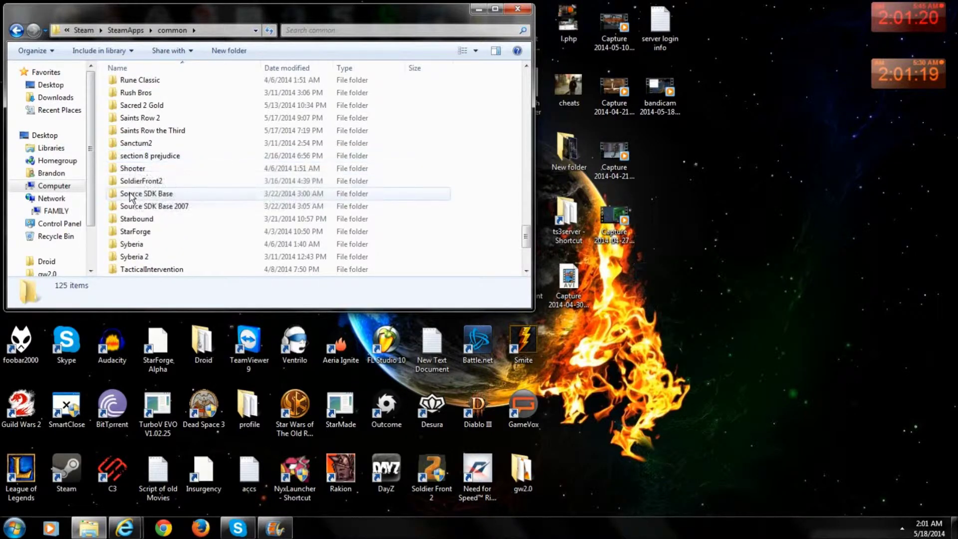
pyautogui.doubleClick(147, 183)
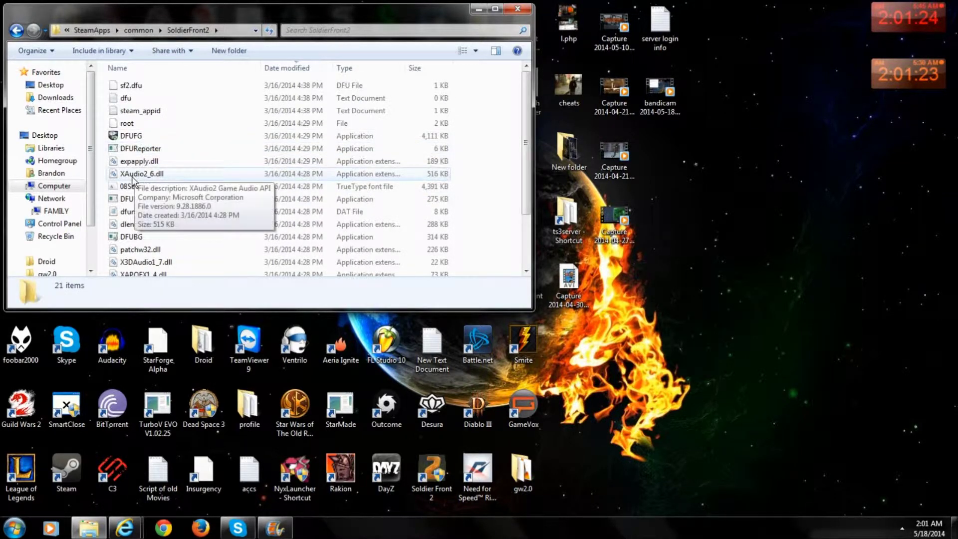
# - Create a desktop shortcut for the DFUBG application in the Steam SoldierFront2 folder
pyautogui.scroll(-1, 158, 180)
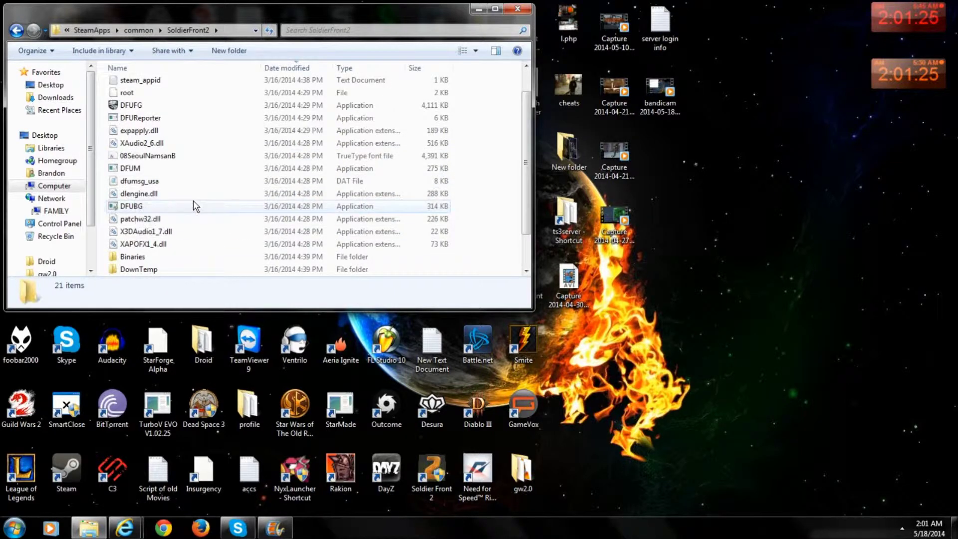
pyautogui.click(149, 206)
pyautogui.rightClick(147, 212)
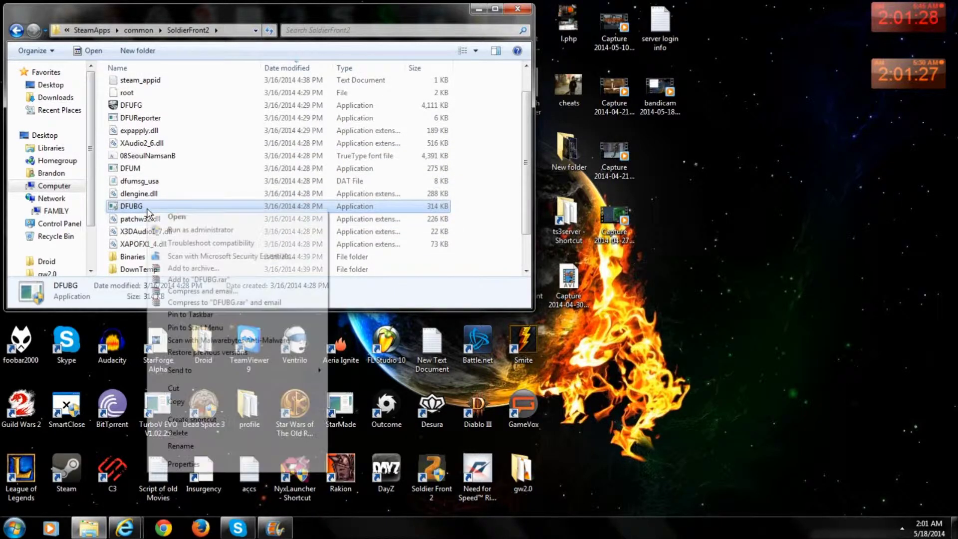
pyautogui.moveTo(246, 374)
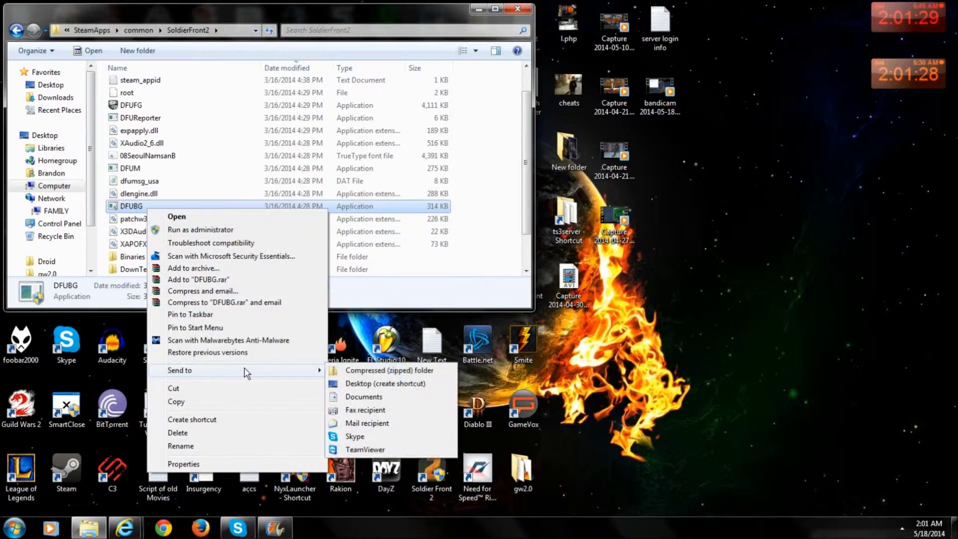
pyautogui.click(380, 384)
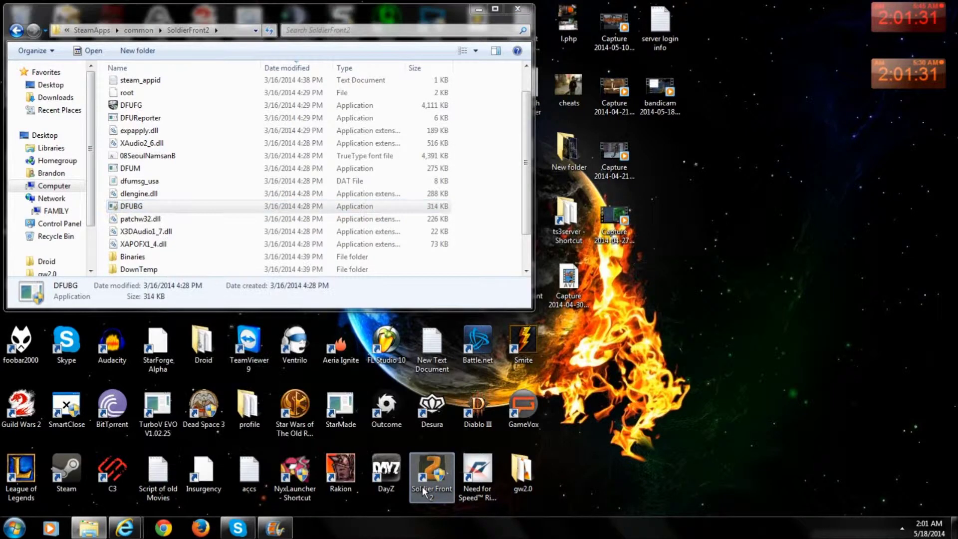
# - Send the DFUBG application from the Steam SoldierFront2 folder to the desktop as a shortcut
pyautogui.rightClick(138, 207)
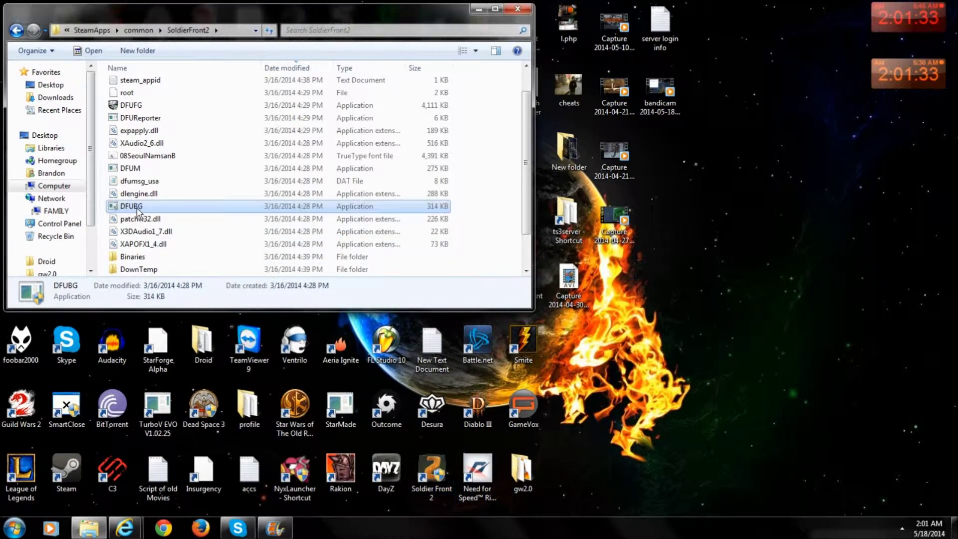
pyautogui.moveTo(192, 374)
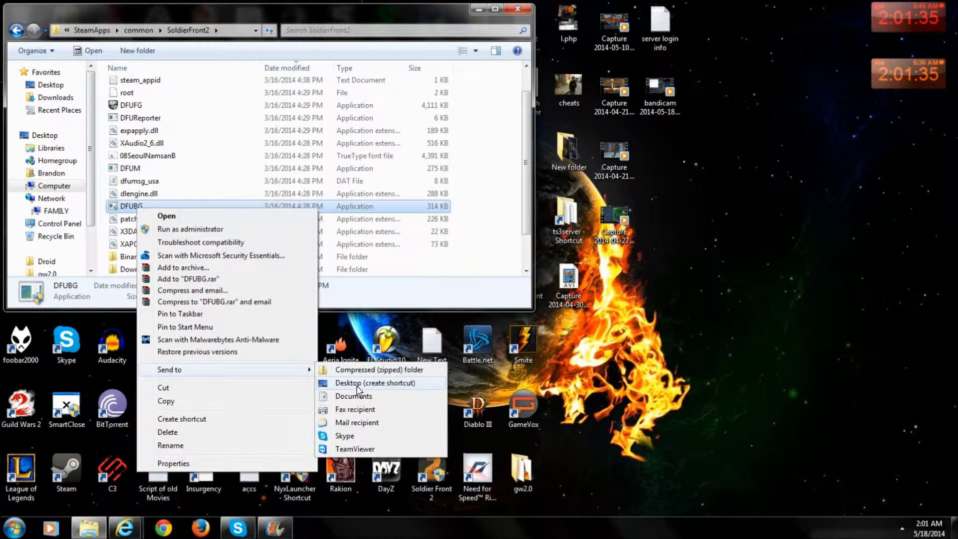
pyautogui.click(357, 384)
pyautogui.click(614, 369)
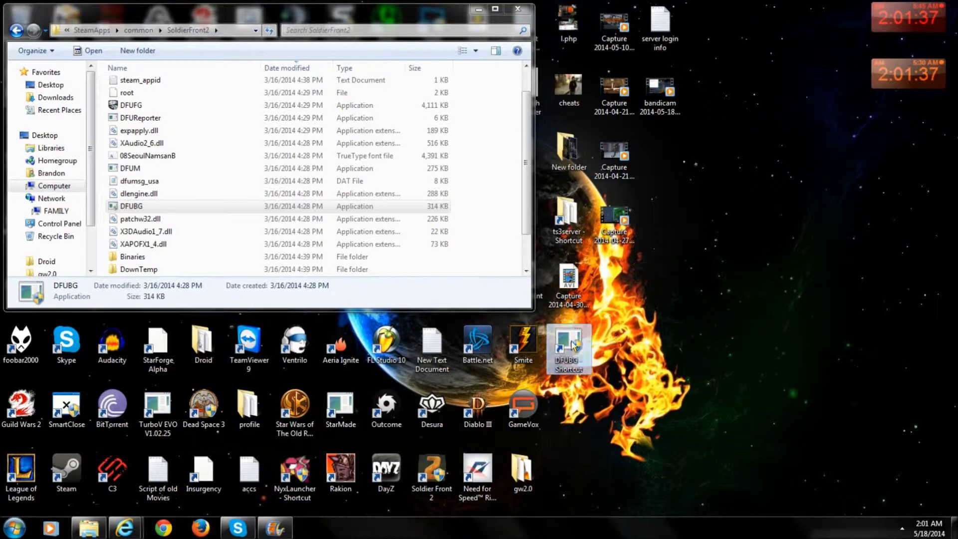
# - Open the properties of the desktop DFUBG shortcut and start browsing for a different icon file
pyautogui.rightClick(567, 349)
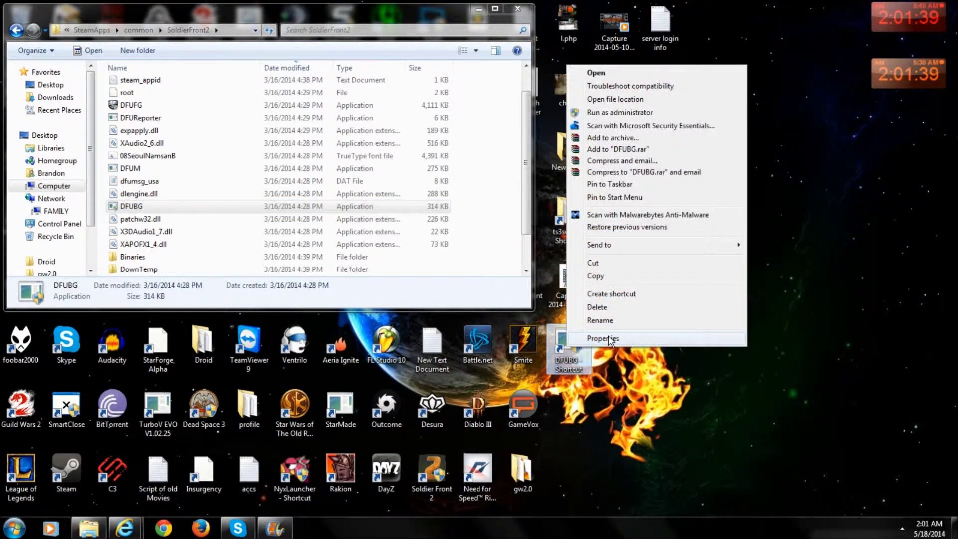
pyautogui.click(603, 339)
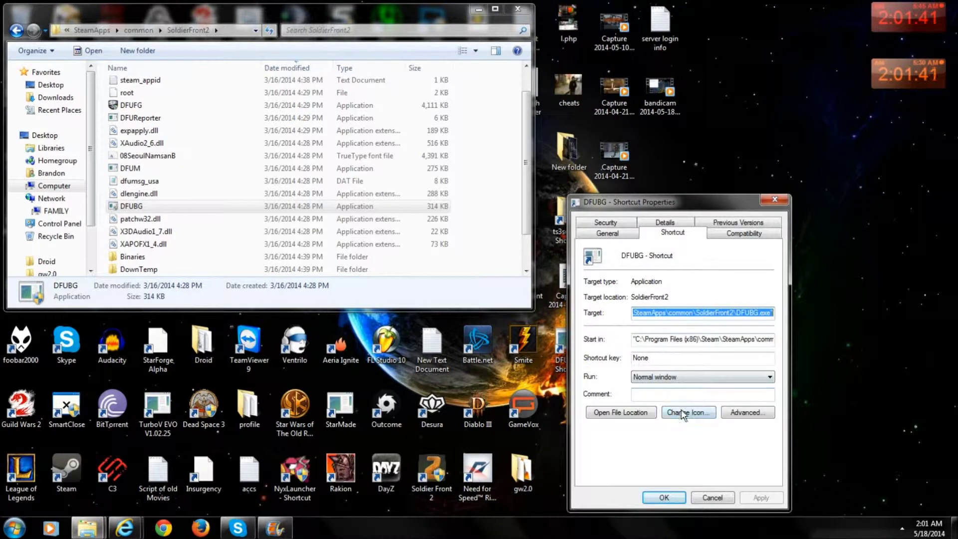
pyautogui.click(683, 413)
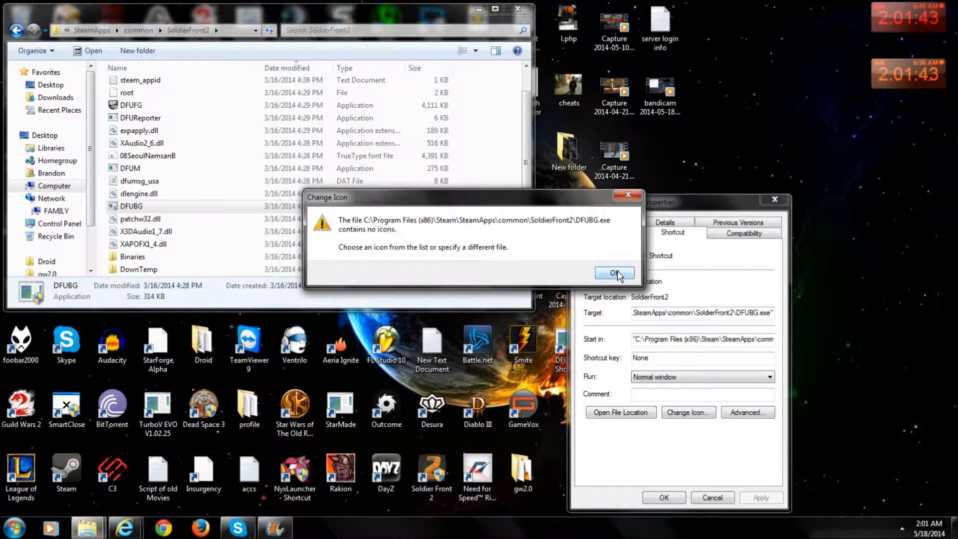
pyautogui.click(615, 273)
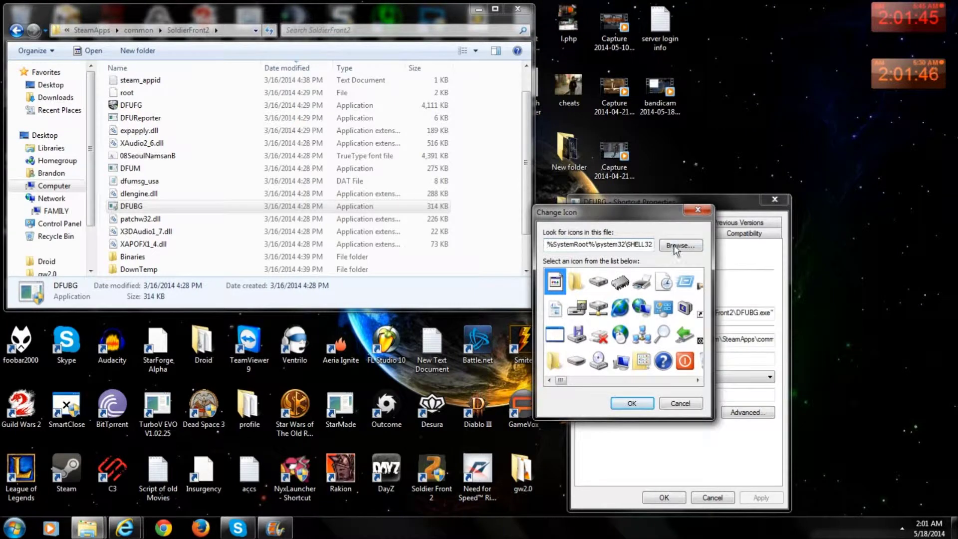
pyautogui.click(674, 245)
pyautogui.moveTo(679, 220); pyautogui.dragTo(610, 136)
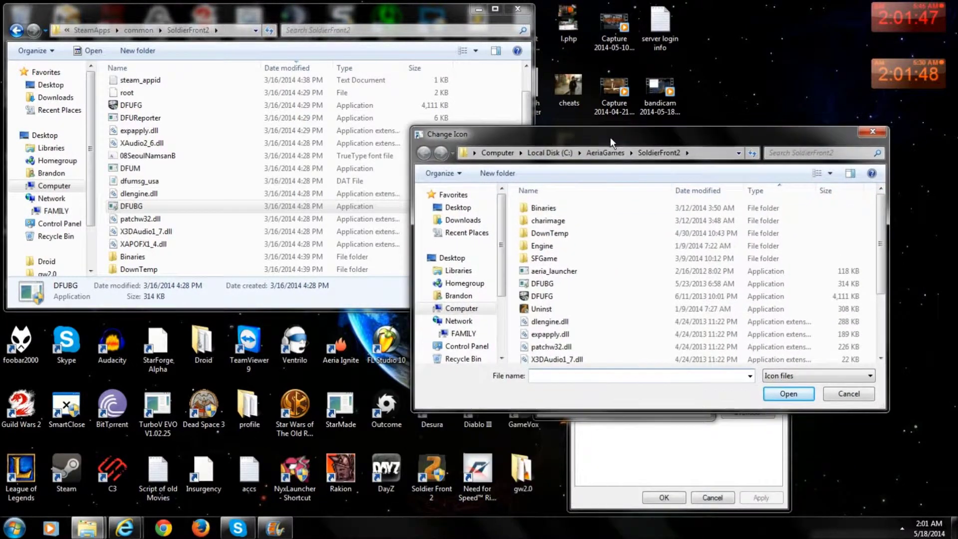
# - Browse for the icon in C:\Program Files (x86)\Steam\steam\games
pyautogui.click(497, 153)
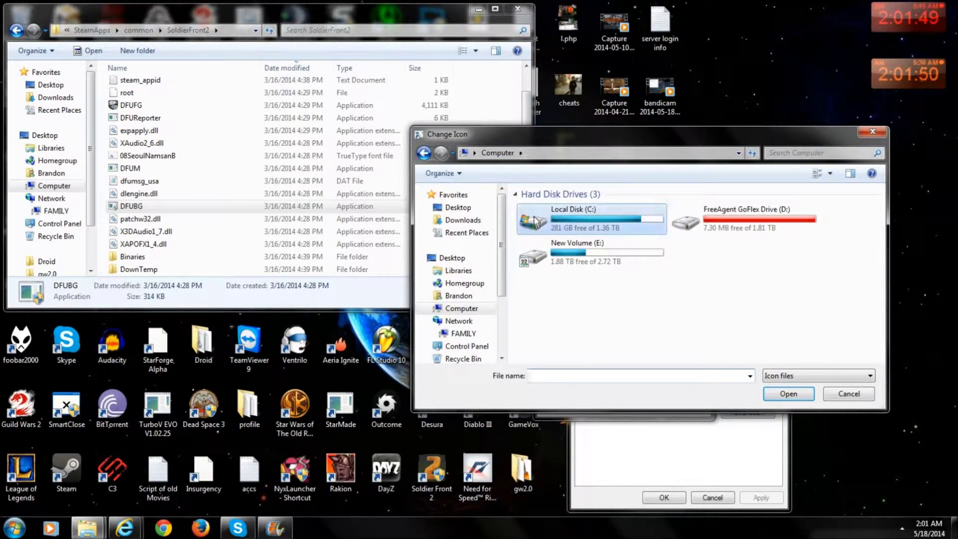
pyautogui.doubleClick(604, 221)
pyautogui.scroll(-6, 579, 259)
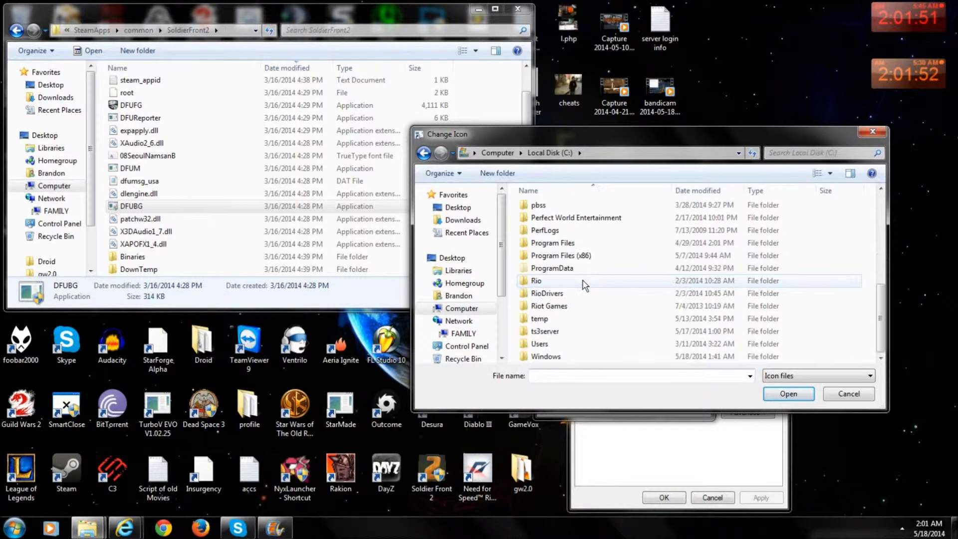
pyautogui.doubleClick(590, 257)
pyautogui.scroll(-12, 584, 267)
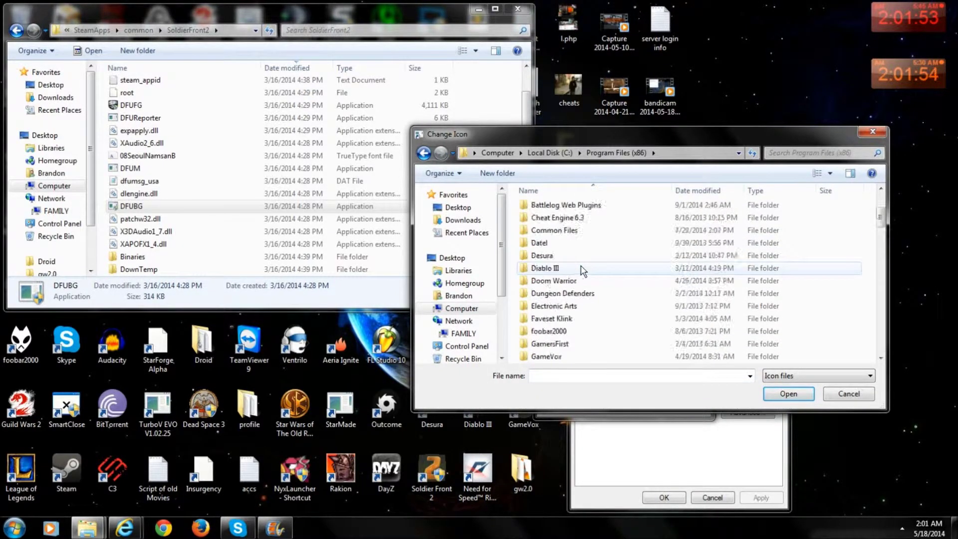
pyautogui.scroll(-10, 583, 271)
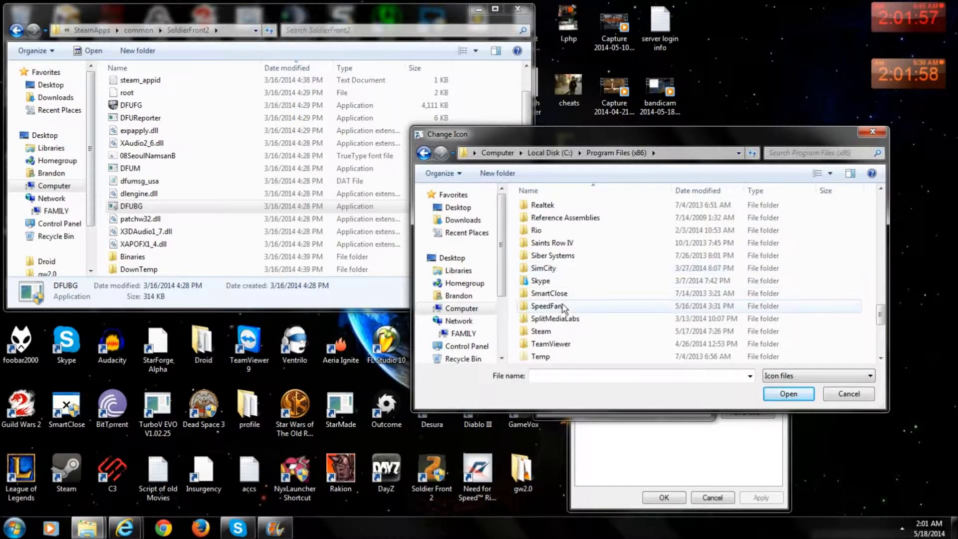
pyautogui.doubleClick(544, 331)
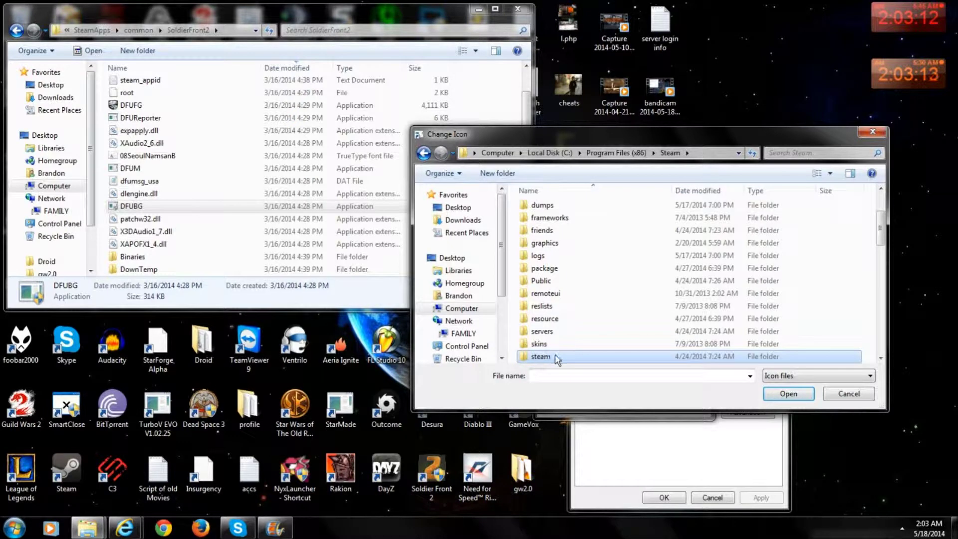
pyautogui.doubleClick(541, 356)
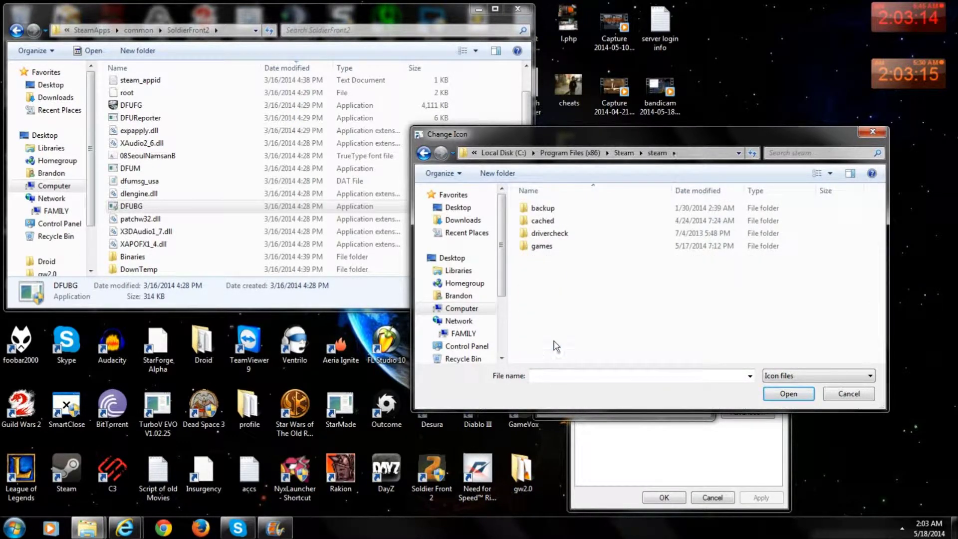
pyautogui.doubleClick(552, 247)
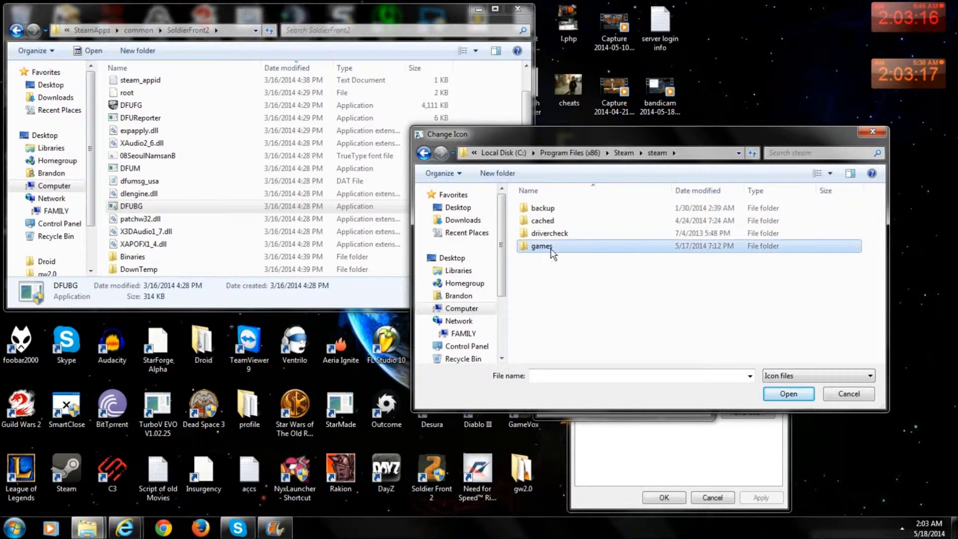
# - Choose the Soldier Front 2 shield icon from the games folder and apply it to the DFUBG shortcut
pyautogui.moveTo(882, 208); pyautogui.dragTo(881, 280)
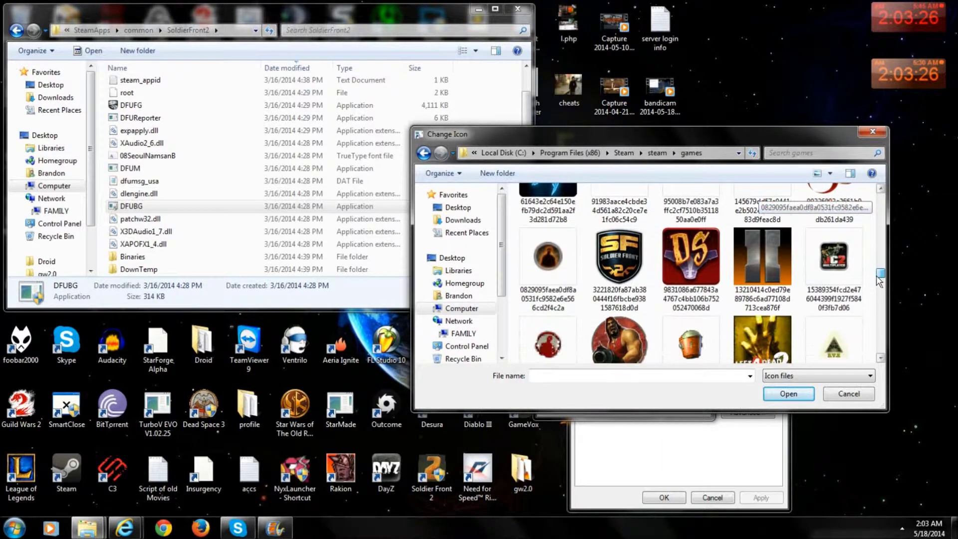
pyautogui.click(613, 277)
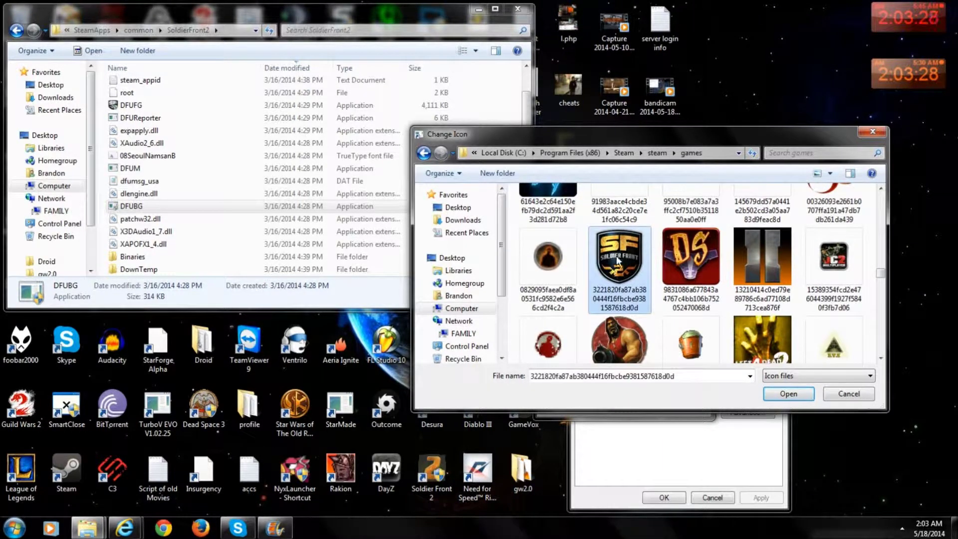
pyautogui.click(776, 394)
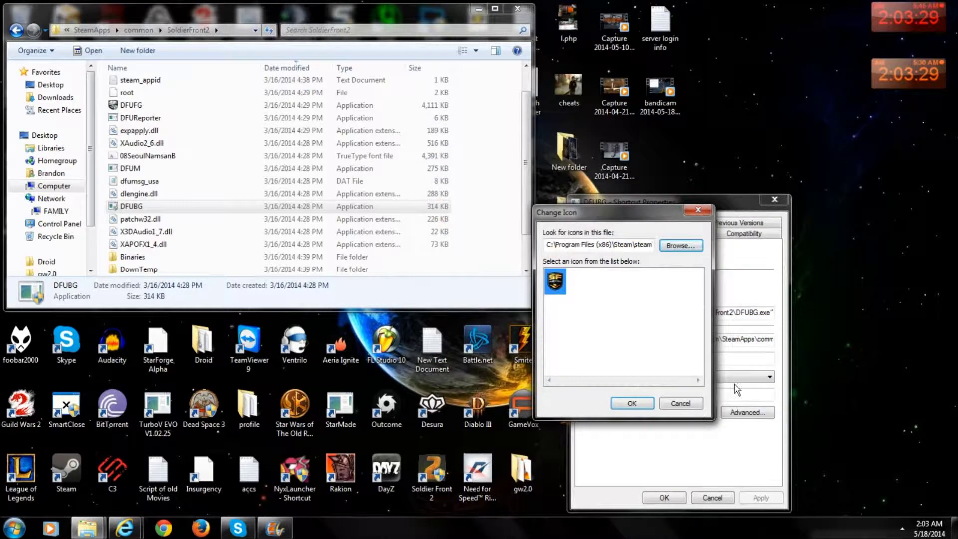
pyautogui.click(646, 408)
pyautogui.click(761, 497)
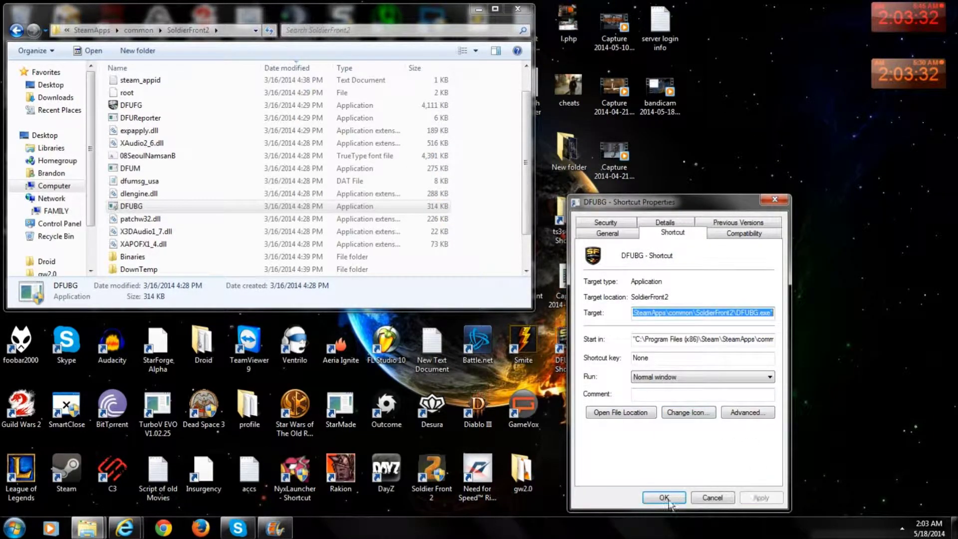
pyautogui.click(664, 498)
# - Rename the desktop DFUBG shortcut to Soldier Front 2
pyautogui.rightClick(579, 352)
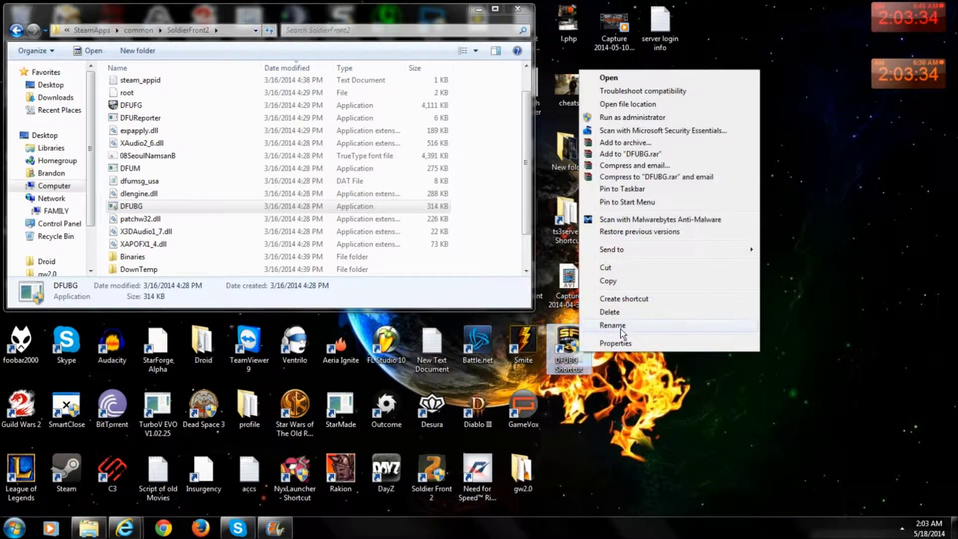
pyautogui.click(621, 327)
pyautogui.write('Sol')
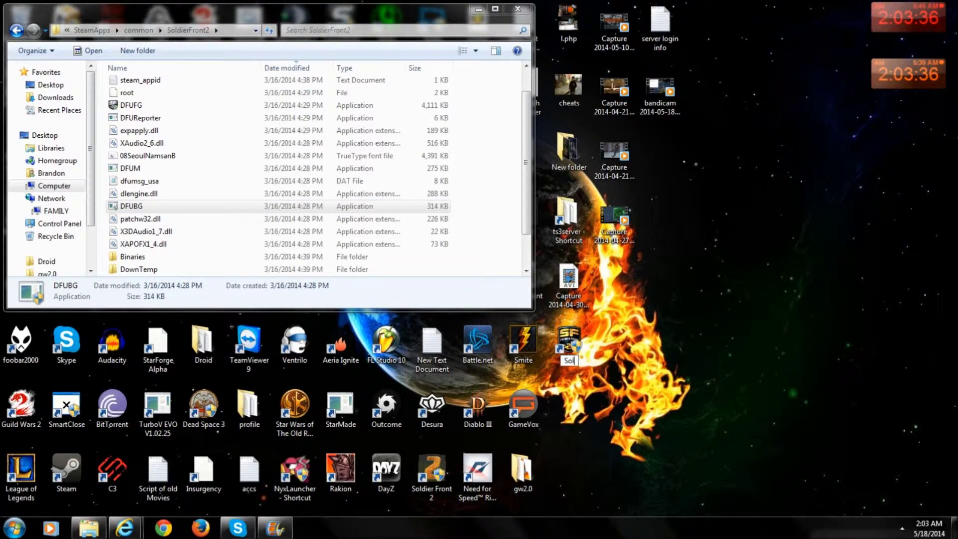
pyautogui.write('dier Front 2')
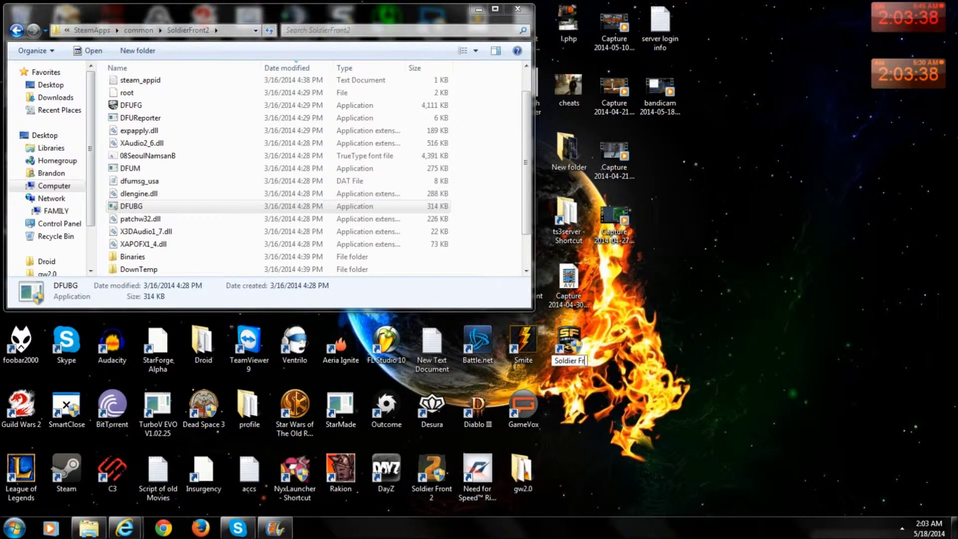